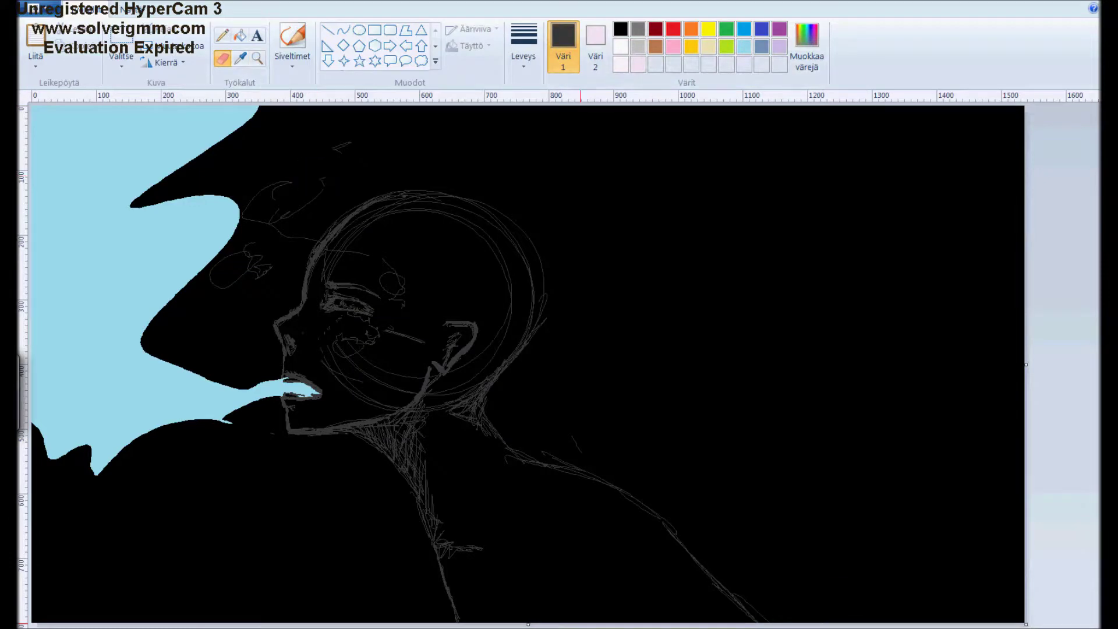
Paint pale, textured brush strokes over the nose of the sketched profile
{"action": "left_click", "coordinate": [288, 64]}
{"action": "right_click", "coordinate": [207, 150]}
{"action": "scroll", "coordinate": [262, 233], "scroll_direction": "up", "scroll_amount": 3}
{"action": "left_click_drag", "start_coordinate": [349, 256], "coordinate": [431, 232]}
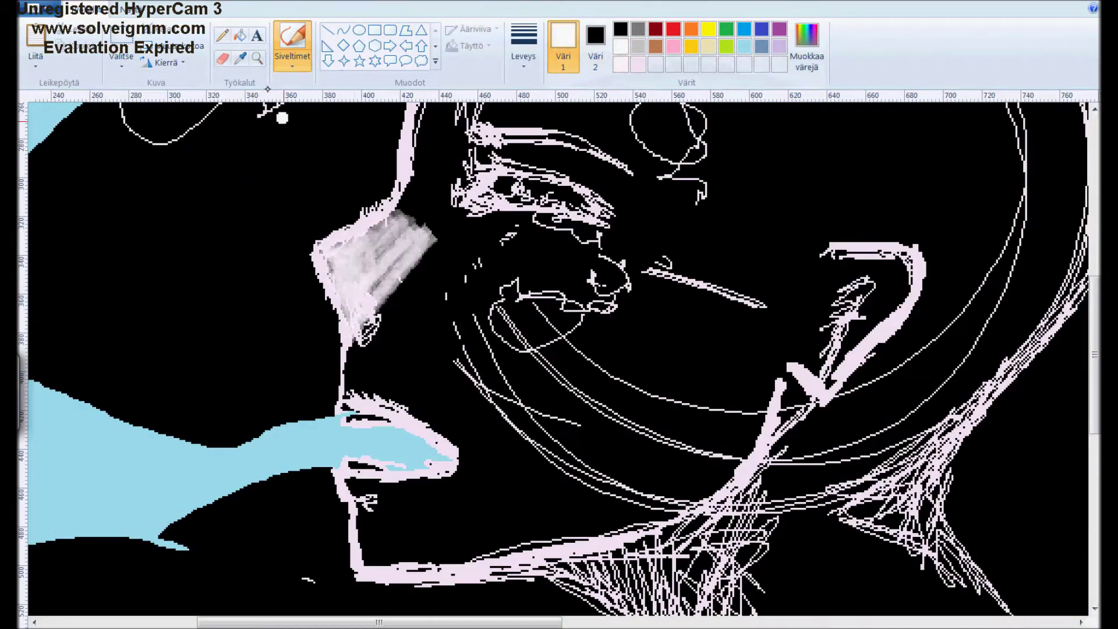
Block in the face, skull, neck and shoulders with pale skin tones, sampling a colour from the painted area
{"action": "scroll", "coordinate": [561, 206], "scroll_direction": "down", "scroll_amount": 2}
{"action": "mouse_move", "coordinate": [390, 342]}
{"action": "left_mouse_down"}
{"action": "mouse_move", "coordinate": [349, 254]}
{"action": "mouse_move", "coordinate": [372, 379]}
{"action": "mouse_move", "coordinate": [498, 548]}
{"action": "mouse_move", "coordinate": [460, 583]}
{"action": "left_mouse_up"}
{"action": "left_click_drag", "start_coordinate": [431, 389], "coordinate": [437, 430]}
{"action": "left_click", "coordinate": [240, 58]}
{"action": "left_click", "coordinate": [350, 203]}
{"action": "left_click_drag", "start_coordinate": [323, 267], "coordinate": [317, 262]}
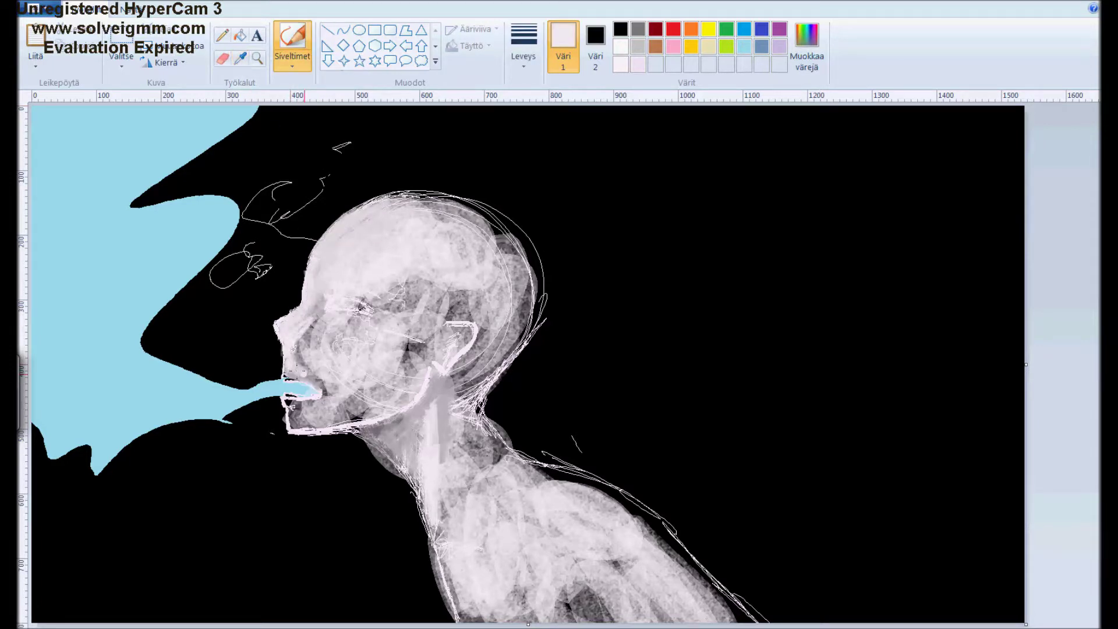
Smooth the skin over the chin, cheek, forehead and temple with pale brush strokes
{"action": "left_click_drag", "start_coordinate": [331, 318], "coordinate": [336, 329]}
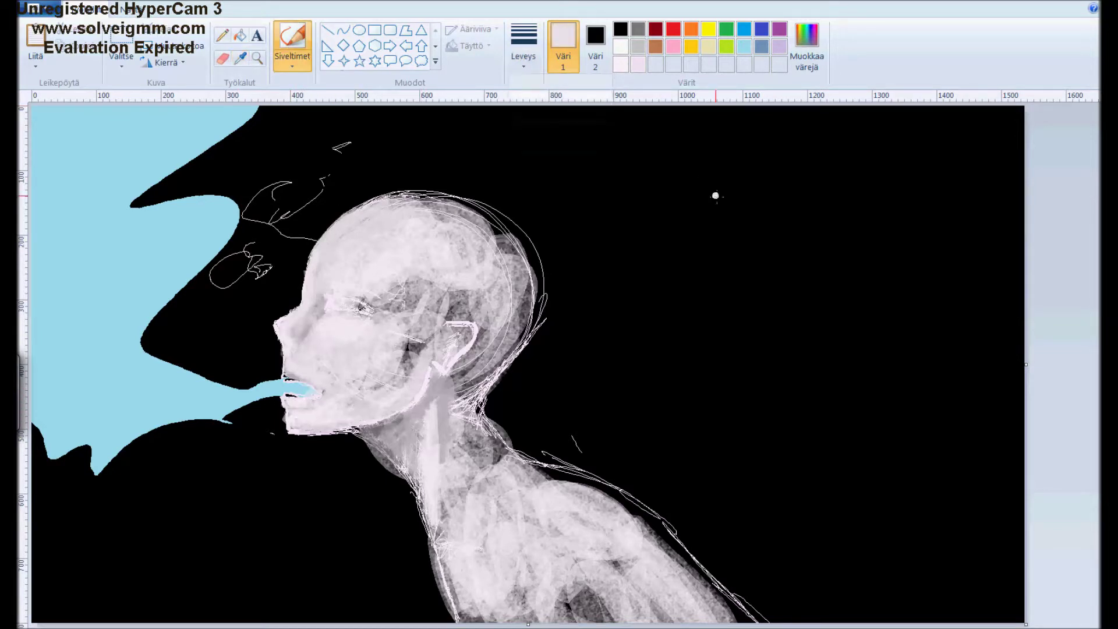
{"action": "mouse_move", "coordinate": [368, 376]}
{"action": "left_mouse_down"}
{"action": "mouse_move", "coordinate": [407, 286]}
{"action": "mouse_move", "coordinate": [386, 274]}
{"action": "left_mouse_up"}
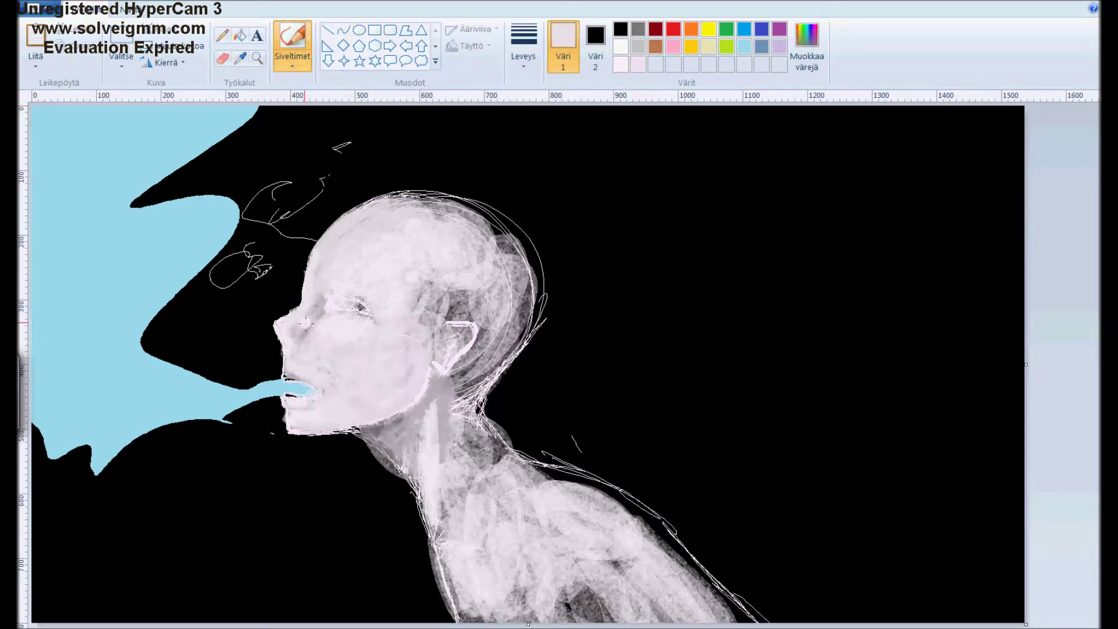
{"action": "mouse_move", "coordinate": [469, 370]}
{"action": "left_mouse_down"}
{"action": "mouse_move", "coordinate": [431, 287]}
{"action": "mouse_move", "coordinate": [368, 278]}
{"action": "left_mouse_up"}
Trim the chin and jaw outline with black and shade the area beneath the jaw in grey
{"action": "left_click", "coordinate": [257, 58]}
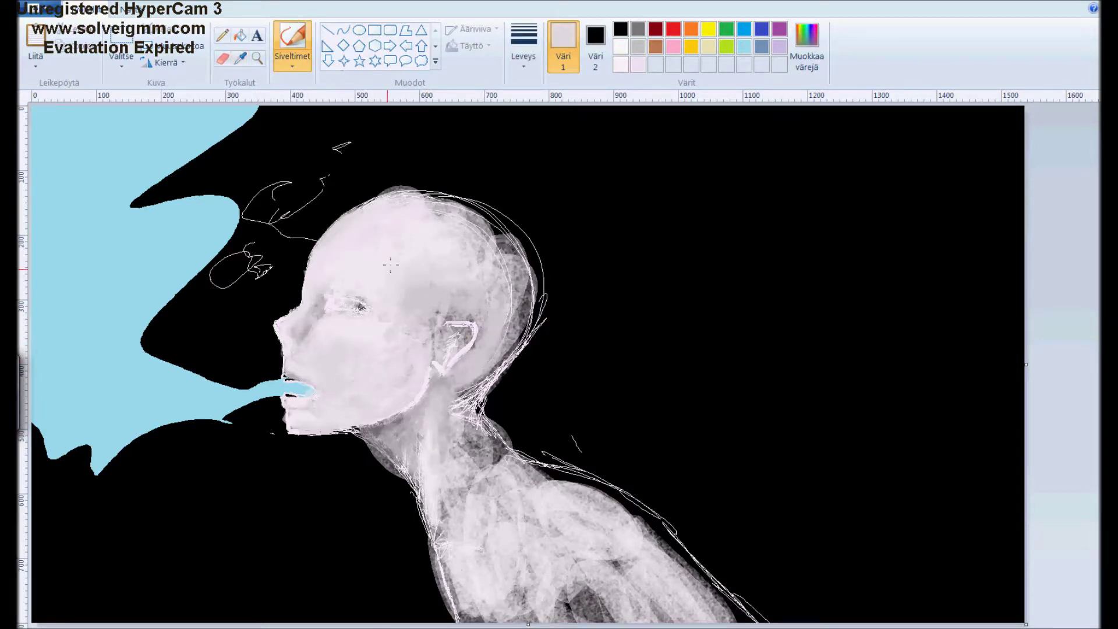
{"action": "left_click", "coordinate": [366, 329]}
{"action": "left_click", "coordinate": [620, 28]}
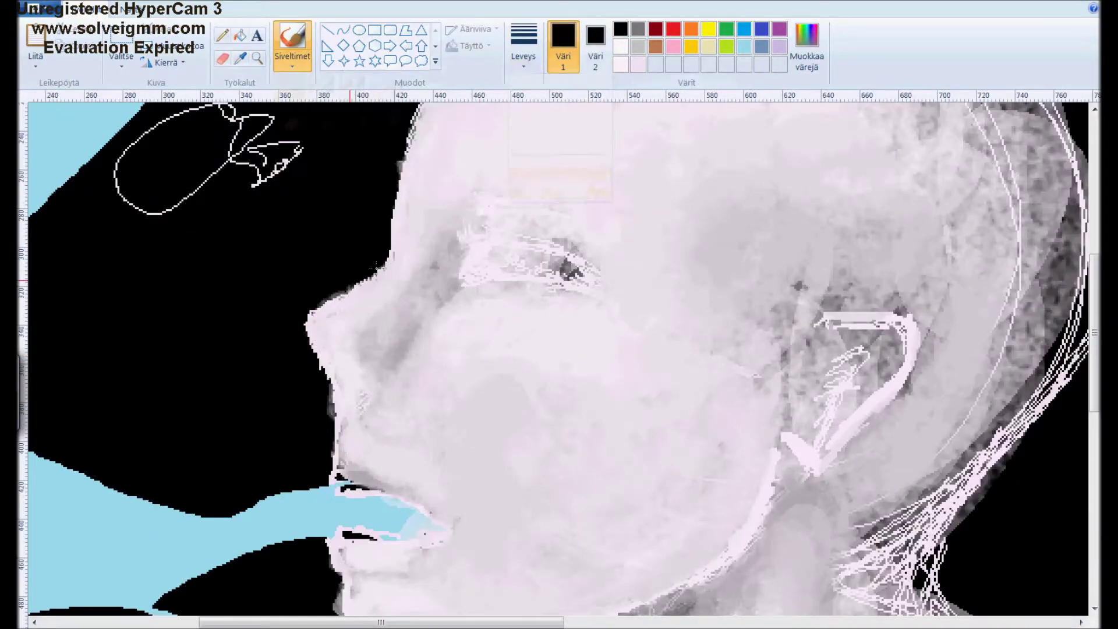
{"action": "scroll", "coordinate": [332, 401], "scroll_direction": "down", "scroll_amount": 5}
{"action": "scroll", "coordinate": [332, 401], "scroll_direction": "right", "scroll_amount": 2}
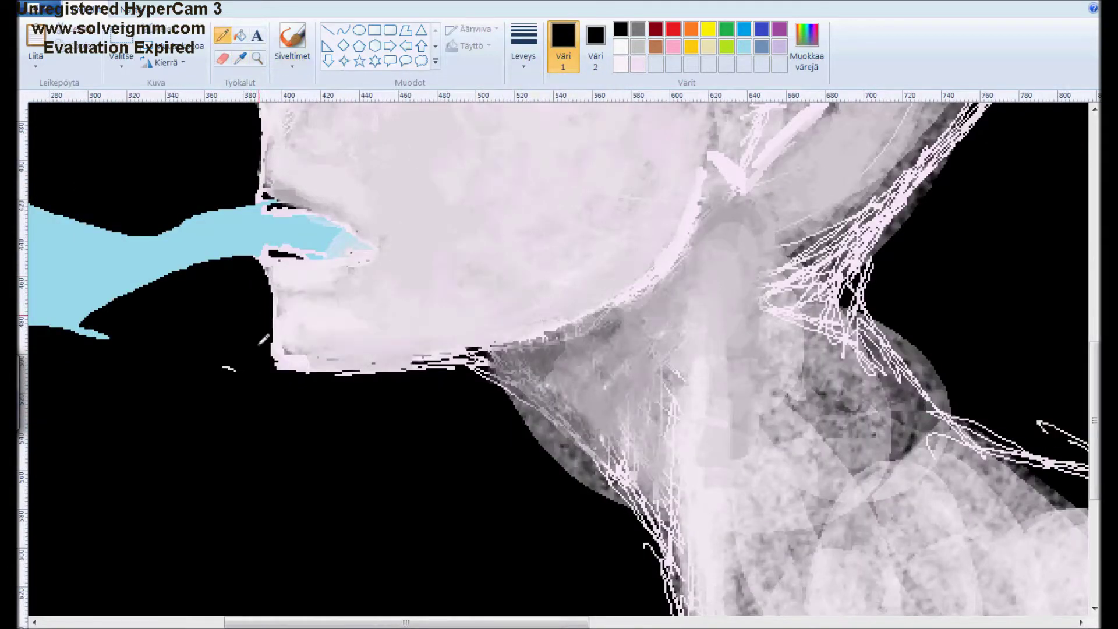
{"action": "left_click", "coordinate": [293, 65]}
{"action": "left_click", "coordinate": [387, 120]}
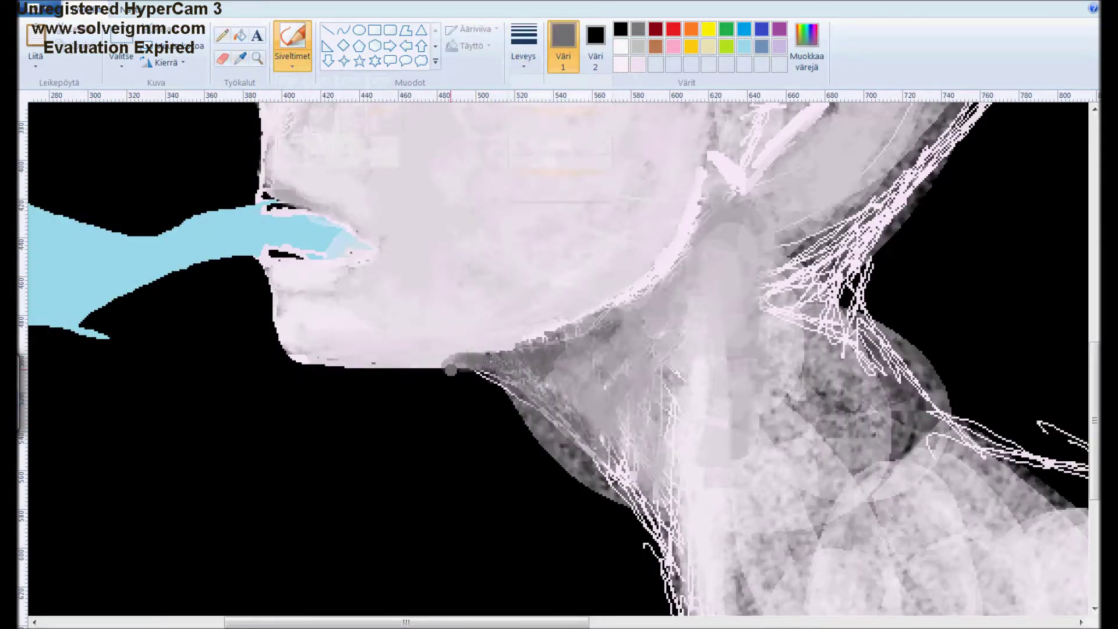
{"action": "key", "text": "ctrl+z"}
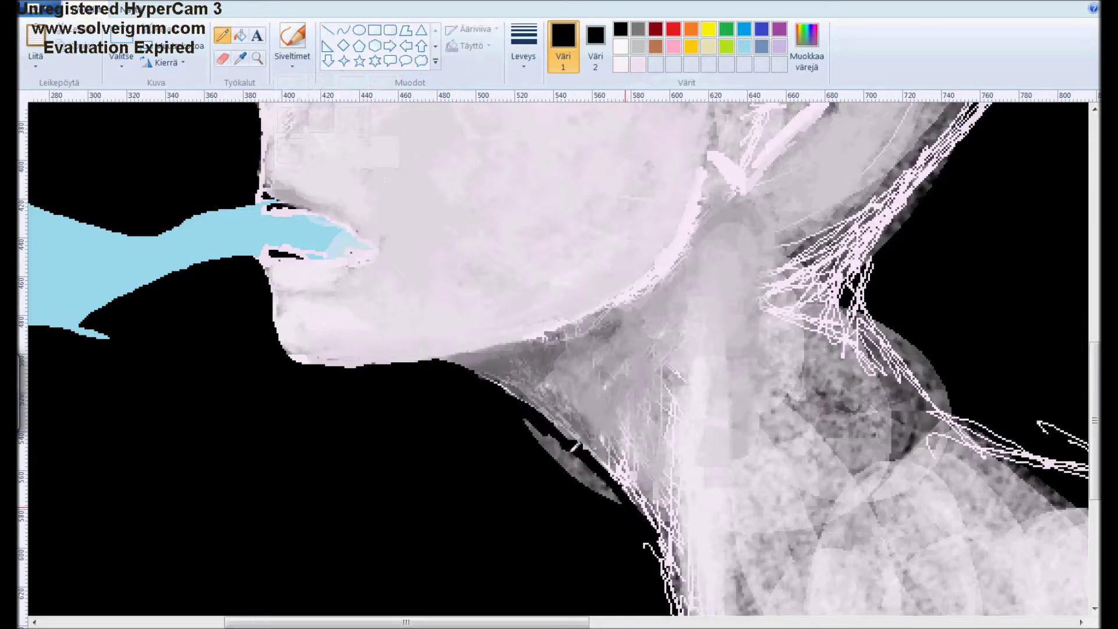
Refine the nose profile and paint a small dark grey nostril
{"action": "scroll", "coordinate": [325, 252], "scroll_direction": "up", "scroll_amount": 6}
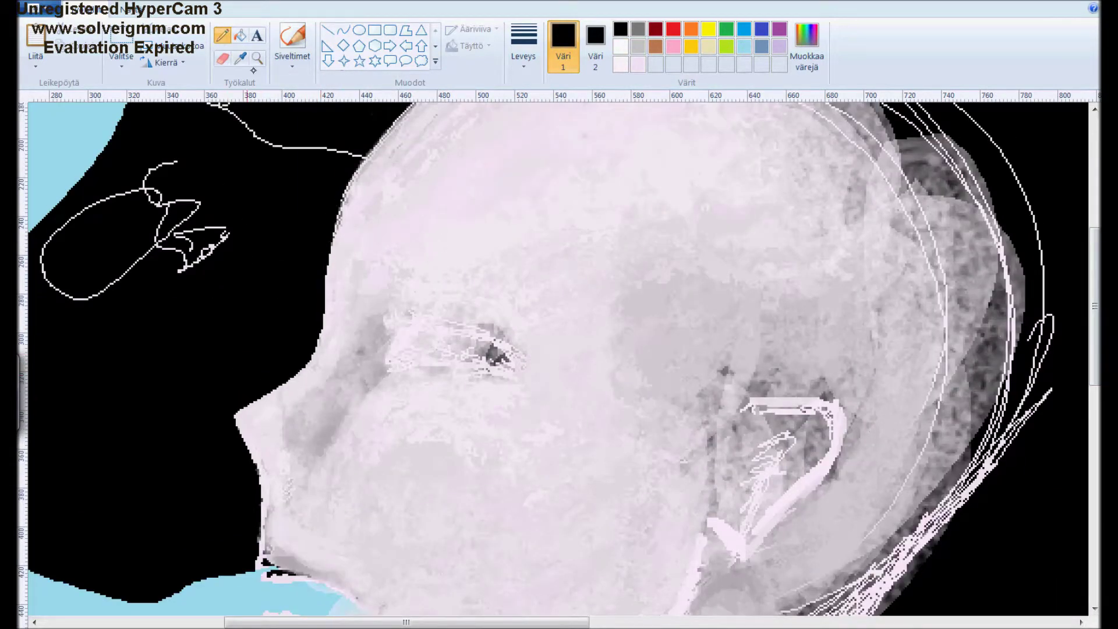
{"action": "scroll", "coordinate": [249, 215], "scroll_direction": "down", "scroll_amount": 3}
{"action": "left_click", "coordinate": [292, 58]}
{"action": "left_click", "coordinate": [297, 117]}
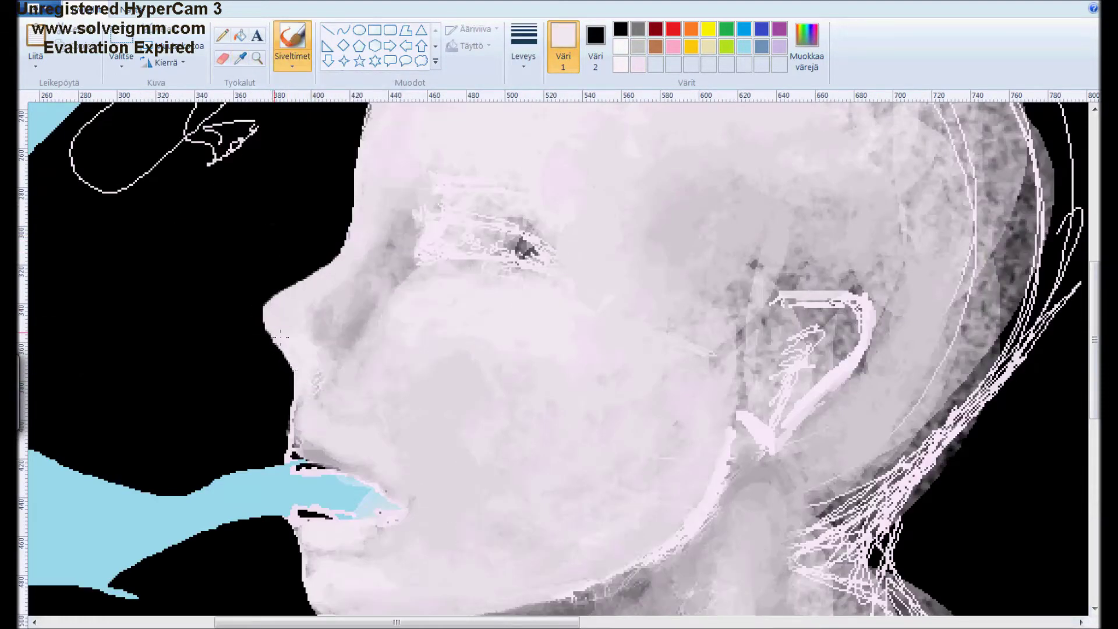
{"action": "scroll", "coordinate": [401, 357], "scroll_direction": "down", "scroll_amount": 2}
{"action": "scroll", "coordinate": [402, 357], "scroll_direction": "up", "scroll_amount": 2}
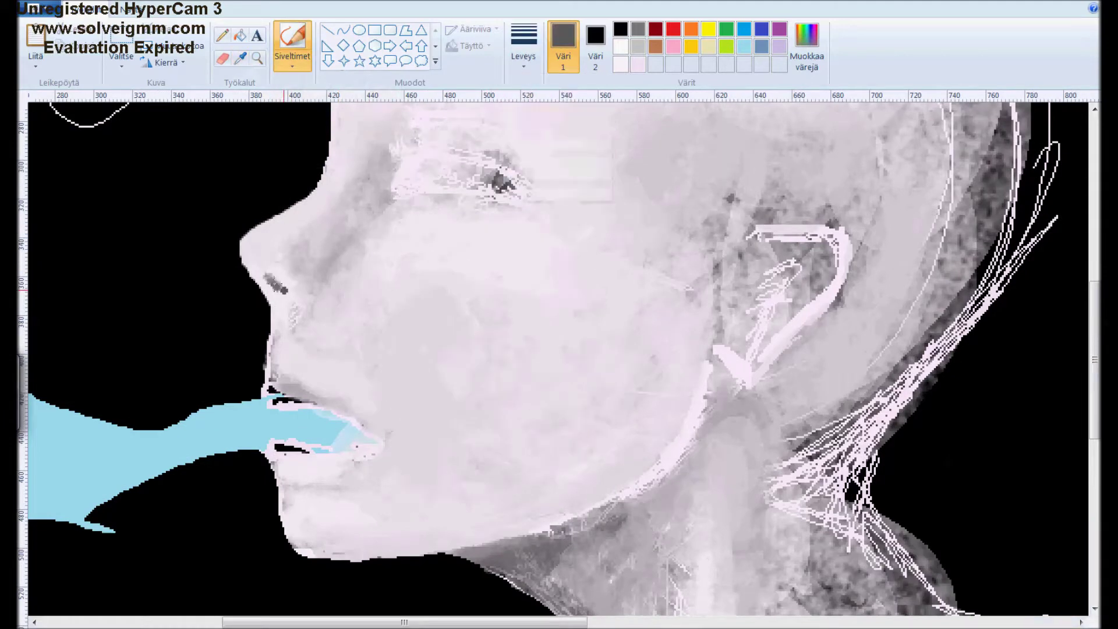
{"action": "scroll", "coordinate": [327, 197], "scroll_direction": "down", "scroll_amount": 2}
{"action": "scroll", "coordinate": [327, 196], "scroll_direction": "up", "scroll_amount": 2}
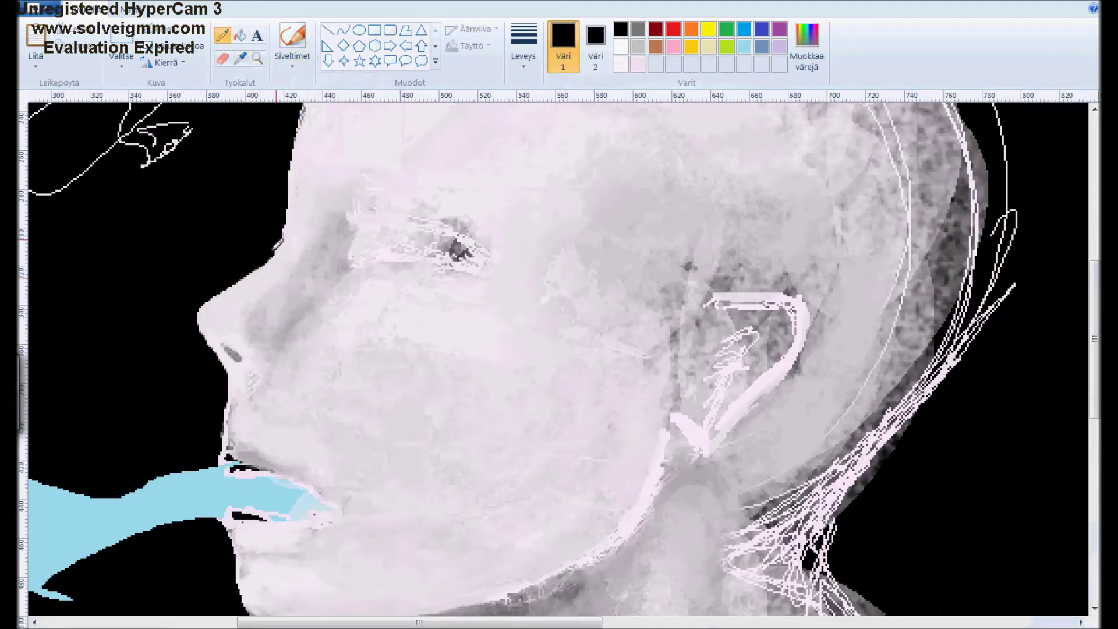
Paint the eye with a white eyeball, a pinkish inner corner and black lids and lashes
{"action": "left_click", "coordinate": [293, 37]}
{"action": "left_click_drag", "start_coordinate": [353, 218], "coordinate": [491, 262]}
{"action": "left_click_drag", "start_coordinate": [344, 265], "coordinate": [507, 263]}
{"action": "left_click", "coordinate": [523, 56]}
{"action": "left_click", "coordinate": [562, 112]}
{"action": "left_click_drag", "start_coordinate": [349, 221], "coordinate": [389, 220]}
{"action": "left_click_drag", "start_coordinate": [340, 267], "coordinate": [367, 234]}
{"action": "mouse_move", "coordinate": [352, 258]}
{"action": "left_mouse_down"}
{"action": "mouse_move", "coordinate": [443, 248]}
{"action": "mouse_move", "coordinate": [346, 229]}
{"action": "left_mouse_up"}
{"action": "left_click", "coordinate": [621, 47]}
{"action": "left_click", "coordinate": [621, 29]}
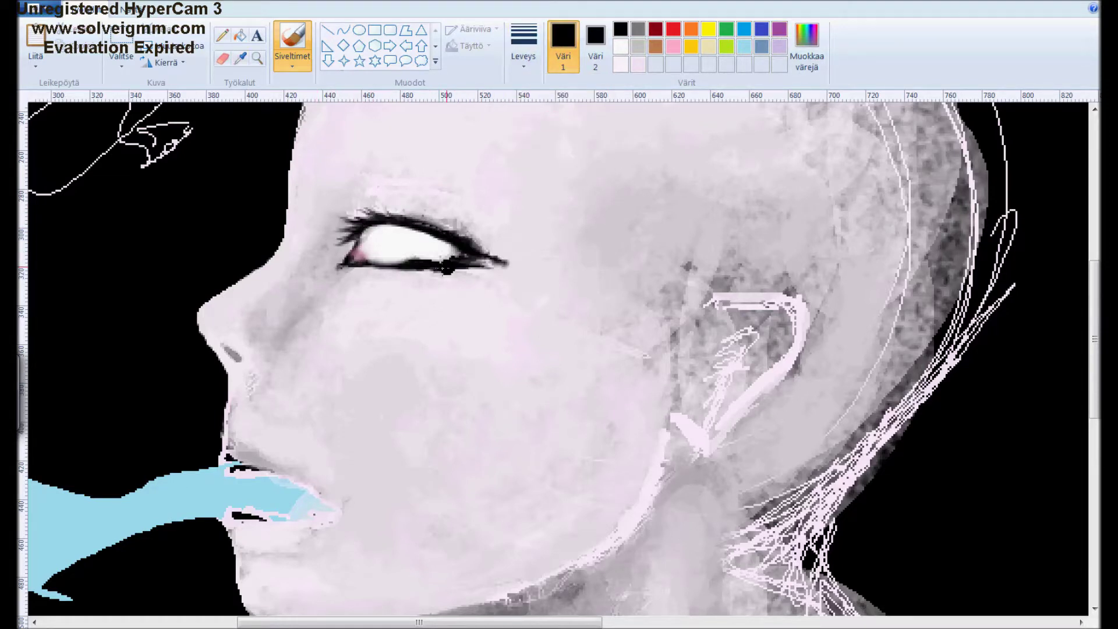
Clean up the lower eyelid with a sampled colour and add fine lower lashes
{"action": "left_click", "coordinate": [240, 58]}
{"action": "left_click", "coordinate": [406, 215]}
{"action": "left_click", "coordinate": [430, 260]}
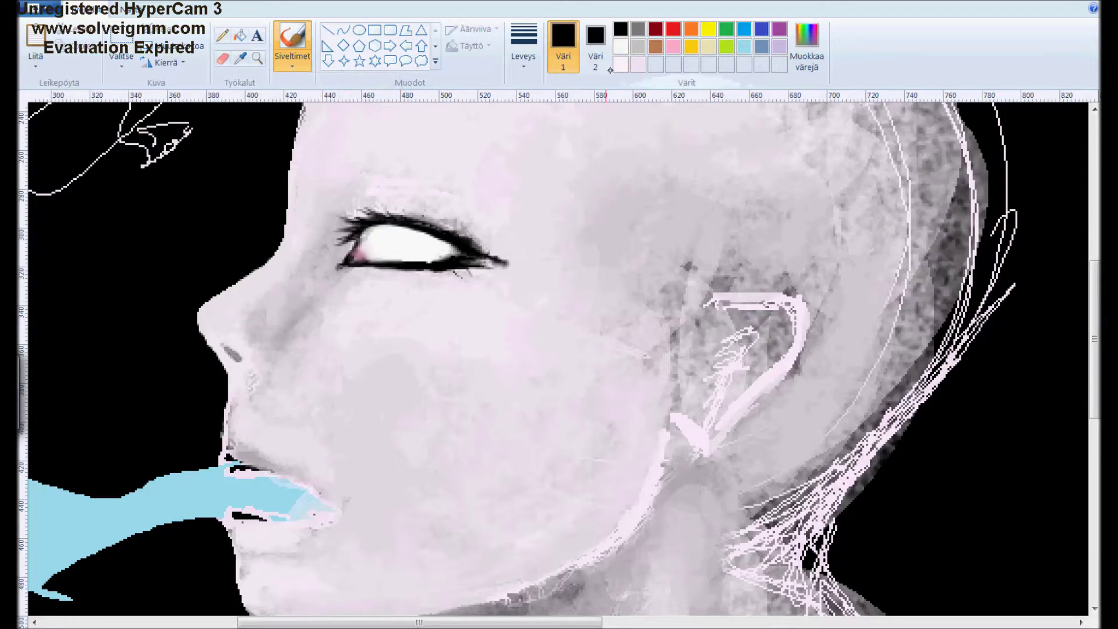
{"action": "scroll", "coordinate": [287, 180], "scroll_direction": "down", "scroll_amount": 2}
{"action": "scroll", "coordinate": [400, 272], "scroll_direction": "up", "scroll_amount": 2}
Outline the ear in dark grey, fill it with a light skin tone and shade behind it
{"action": "left_click_drag", "start_coordinate": [387, 192], "coordinate": [345, 332]}
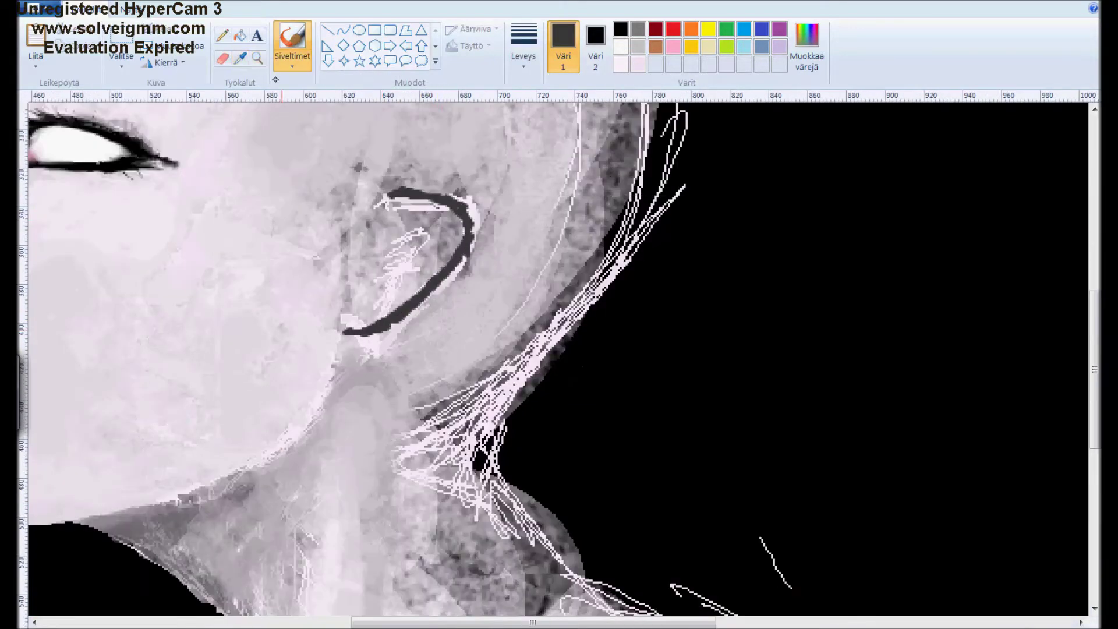
{"action": "left_click", "coordinate": [292, 47]}
{"action": "left_click", "coordinate": [352, 119]}
{"action": "left_click", "coordinate": [240, 58]}
{"action": "left_click", "coordinate": [407, 233]}
{"action": "left_click", "coordinate": [469, 232]}
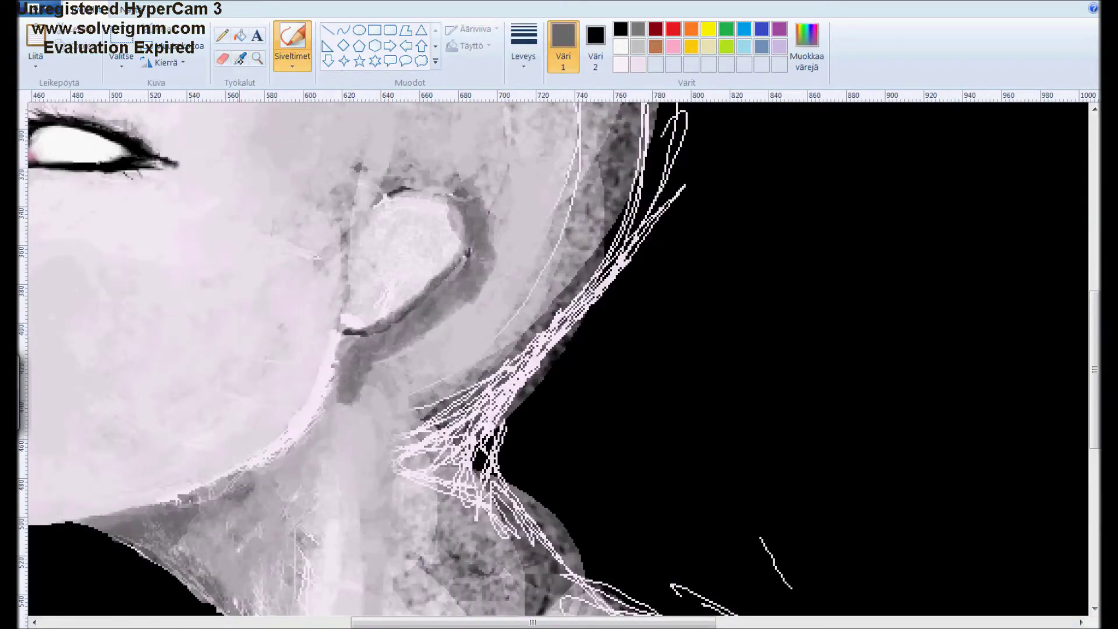
{"action": "left_click_drag", "start_coordinate": [466, 256], "coordinate": [349, 332]}
Blend the shadow around the ear and model its rim and inner folds with sampled skin tones
{"action": "left_click", "coordinate": [239, 59]}
{"action": "mouse_move", "coordinate": [378, 174]}
{"action": "left_mouse_down"}
{"action": "mouse_move", "coordinate": [489, 245]}
{"action": "mouse_move", "coordinate": [436, 218]}
{"action": "mouse_move", "coordinate": [402, 239]}
{"action": "left_mouse_up"}
{"action": "left_click", "coordinate": [407, 192]}
{"action": "left_click", "coordinate": [240, 58]}
{"action": "left_click", "coordinate": [401, 274]}
{"action": "left_click_drag", "start_coordinate": [396, 192], "coordinate": [419, 262]}
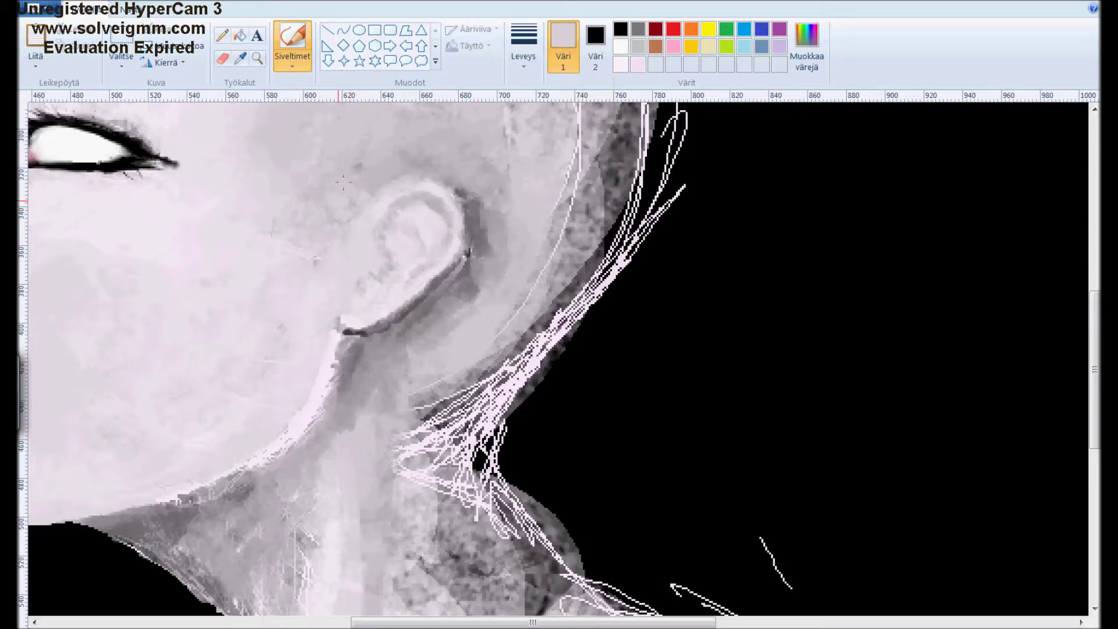
Smooth the jaw and neck shading and clean up stray edges with black
{"action": "left_click", "coordinate": [257, 58]}
{"action": "right_click", "coordinate": [299, 235]}
{"action": "left_click", "coordinate": [300, 234]}
{"action": "left_click", "coordinate": [353, 396]}
{"action": "left_click_drag", "start_coordinate": [371, 255], "coordinate": [431, 283]}
{"action": "left_click_drag", "start_coordinate": [367, 349], "coordinate": [471, 355]}
{"action": "left_click_drag", "start_coordinate": [396, 408], "coordinate": [475, 419]}
{"action": "left_click", "coordinate": [621, 29]}
{"action": "left_click_drag", "start_coordinate": [361, 174], "coordinate": [367, 274]}
{"action": "left_click_drag", "start_coordinate": [355, 349], "coordinate": [373, 390]}
Select the whole picture and shift it sideways, giving more room in front of the face
{"action": "left_click", "coordinate": [257, 58]}
{"action": "right_click", "coordinate": [405, 280]}
{"action": "key", "text": "ctrl+a"}
{"action": "left_click_drag", "start_coordinate": [197, 238], "coordinate": [279, 238]}
Blend the neck with sampled skin tones and clean its contour with a black pencil
{"action": "left_click", "coordinate": [257, 58]}
{"action": "left_click", "coordinate": [513, 408]}
{"action": "left_click", "coordinate": [240, 58]}
{"action": "left_click", "coordinate": [493, 221]}
{"action": "left_click", "coordinate": [292, 47]}
{"action": "mouse_move", "coordinate": [352, 351]}
{"action": "left_mouse_down"}
{"action": "mouse_move", "coordinate": [454, 361]}
{"action": "mouse_move", "coordinate": [407, 419]}
{"action": "mouse_move", "coordinate": [431, 454]}
{"action": "left_mouse_up"}
{"action": "left_click", "coordinate": [222, 35]}
{"action": "left_click", "coordinate": [621, 29]}
{"action": "mouse_move", "coordinate": [309, 411]}
{"action": "left_mouse_down"}
{"action": "mouse_move", "coordinate": [419, 489]}
{"action": "mouse_move", "coordinate": [472, 553]}
{"action": "left_mouse_up"}
Add a pale text message behind the figure reading "My recording stopped..." and, two lines below, "I'm sorry! ;--;"
{"action": "left_click", "coordinate": [256, 58]}
{"action": "right_click", "coordinate": [287, 157]}
{"action": "left_click", "coordinate": [621, 64]}
{"action": "left_click", "coordinate": [293, 46]}
{"action": "left_click", "coordinate": [256, 35]}
{"action": "left_click_drag", "start_coordinate": [363, 165], "coordinate": [930, 171]}
{"action": "type", "text": "My recording stopped..."}
{"action": "key", "text": "Return"}
{"action": "key", "text": "Return"}
{"action": "type", "text": "I'm sorry! ;--;"}
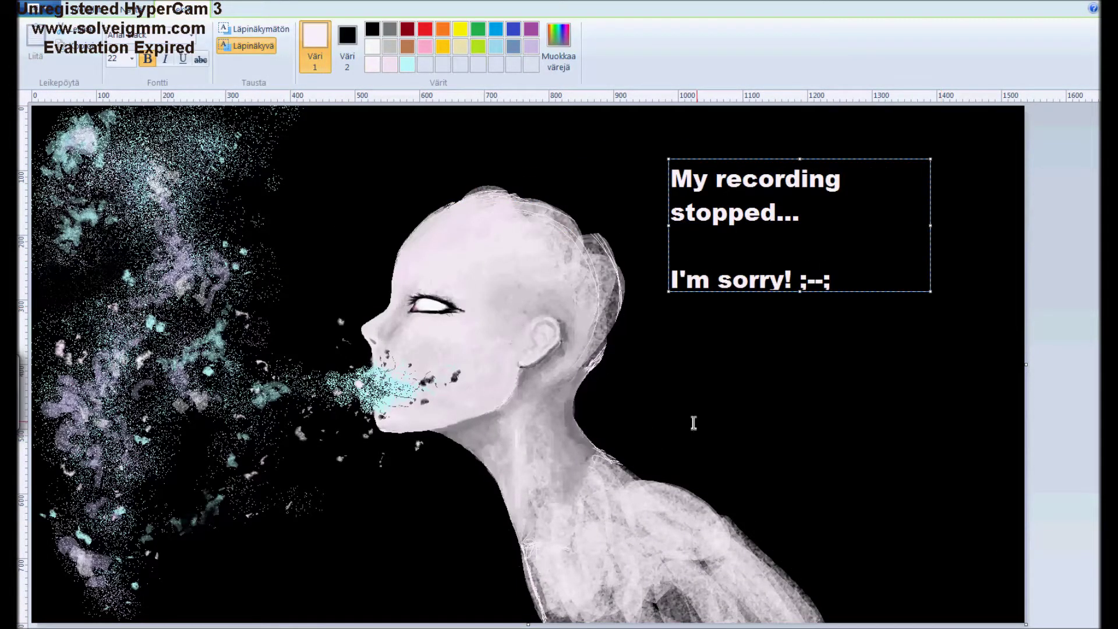
Try a few curling white hair strands above the head and erase the text message from the background
{"action": "left_click", "coordinate": [292, 47]}
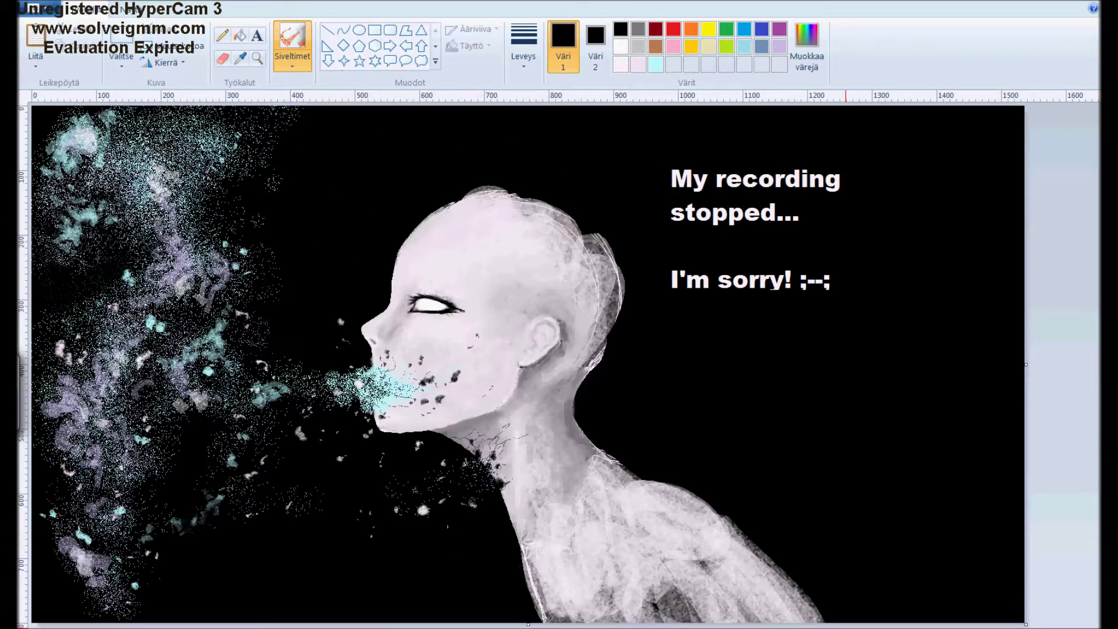
{"action": "mouse_move", "coordinate": [475, 123]}
{"action": "left_mouse_down"}
{"action": "mouse_move", "coordinate": [479, 152]}
{"action": "mouse_move", "coordinate": [547, 134]}
{"action": "left_mouse_up"}
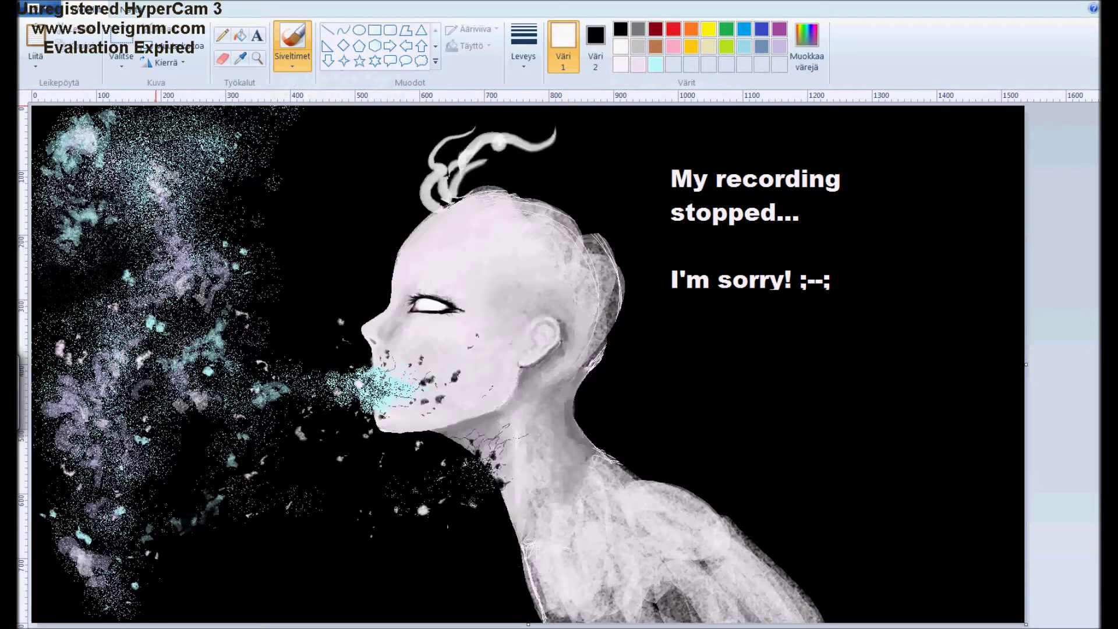
{"action": "key", "text": "ctrl+z"}
{"action": "left_click", "coordinate": [222, 58]}
{"action": "mouse_move", "coordinate": [673, 178]}
{"action": "left_mouse_down"}
{"action": "mouse_move", "coordinate": [833, 202]}
{"action": "mouse_move", "coordinate": [675, 283]}
{"action": "left_mouse_up"}
Try painting spiky, swept-back white hair across the top of the head
{"action": "left_click", "coordinate": [292, 46]}
{"action": "mouse_move", "coordinate": [540, 140]}
{"action": "left_mouse_down"}
{"action": "mouse_move", "coordinate": [584, 170]}
{"action": "mouse_move", "coordinate": [517, 196]}
{"action": "mouse_move", "coordinate": [555, 261]}
{"action": "left_mouse_up"}
{"action": "mouse_move", "coordinate": [401, 140]}
{"action": "left_mouse_down"}
{"action": "mouse_move", "coordinate": [407, 221]}
{"action": "mouse_move", "coordinate": [419, 215]}
{"action": "left_mouse_up"}
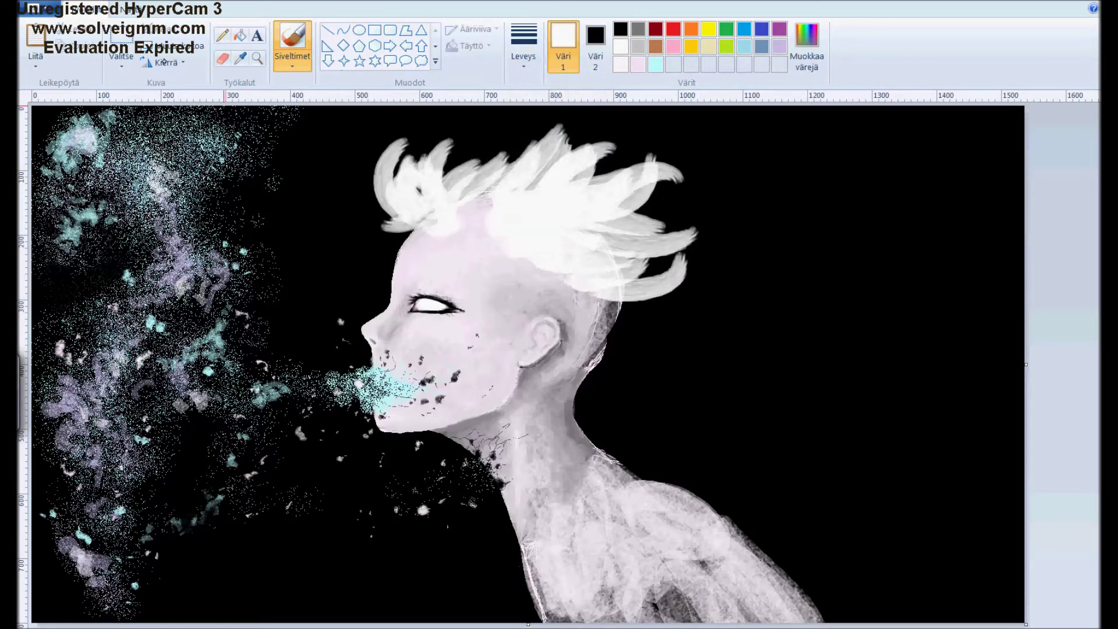
{"action": "key", "text": "ctrl+z"}
{"action": "key", "text": "ctrl+z"}
{"action": "key", "text": "ctrl+z"}
{"action": "key", "text": "ctrl+z"}
Paint the base of a short hairstyle in light grey and white, covering the crown, fringe and nape
{"action": "mouse_move", "coordinate": [391, 140]}
{"action": "left_mouse_down"}
{"action": "mouse_move", "coordinate": [415, 182]}
{"action": "mouse_move", "coordinate": [582, 279]}
{"action": "left_mouse_up"}
{"action": "left_click_drag", "start_coordinate": [408, 204], "coordinate": [559, 314]}
{"action": "mouse_move", "coordinate": [559, 221]}
{"action": "left_mouse_down"}
{"action": "mouse_move", "coordinate": [394, 199]}
{"action": "mouse_move", "coordinate": [446, 220]}
{"action": "left_mouse_up"}
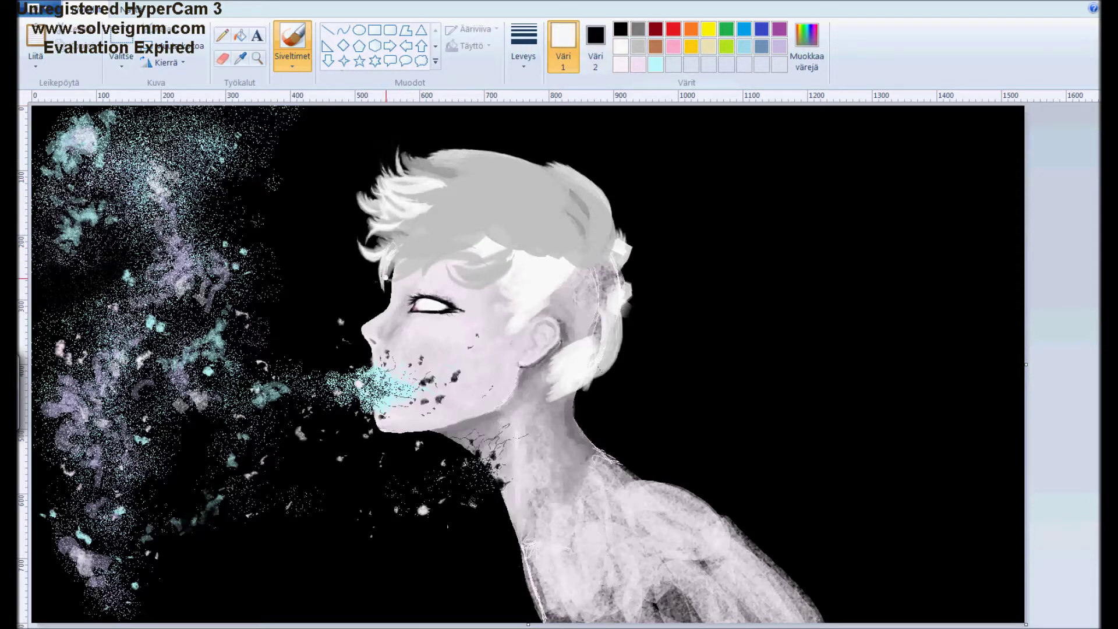
Change the brush thickness and paint white locks over the fringe and front of the crown
{"action": "left_click_drag", "start_coordinate": [386, 278], "coordinate": [448, 210]}
{"action": "left_click", "coordinate": [524, 46]}
{"action": "left_click", "coordinate": [560, 175]}
{"action": "left_click_drag", "start_coordinate": [500, 175], "coordinate": [419, 245]}
{"action": "left_click_drag", "start_coordinate": [524, 151], "coordinate": [452, 167]}
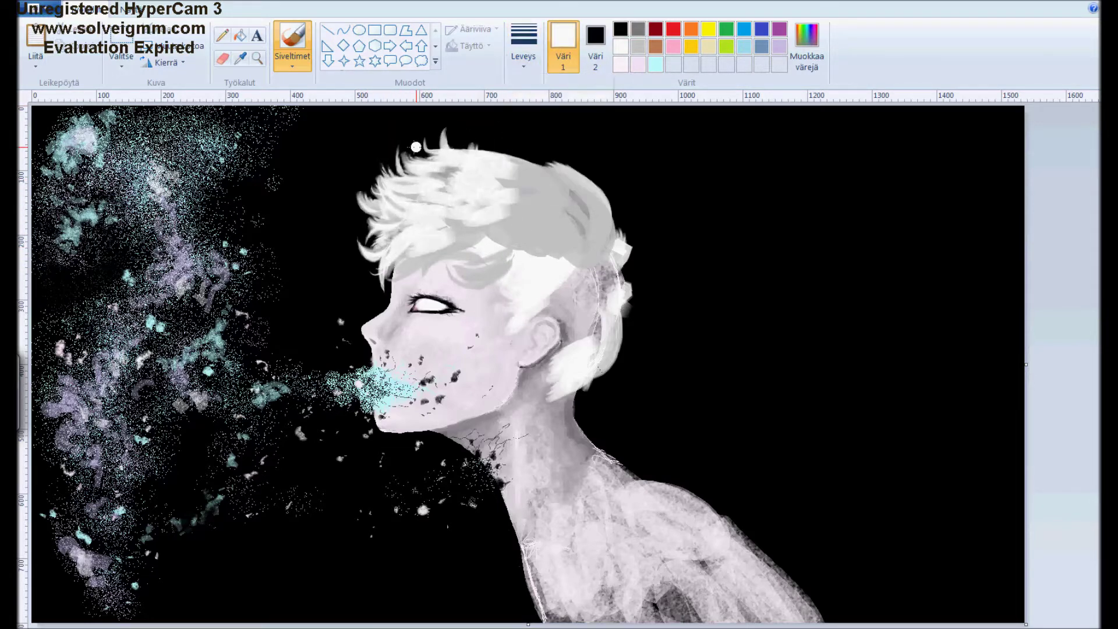
Fill the remaining hair with white and add wispy strands along the crown, back and nape
{"action": "mouse_move", "coordinate": [355, 201]}
{"action": "left_mouse_down"}
{"action": "mouse_move", "coordinate": [542, 245]}
{"action": "mouse_move", "coordinate": [550, 146]}
{"action": "mouse_move", "coordinate": [557, 299]}
{"action": "left_mouse_up"}
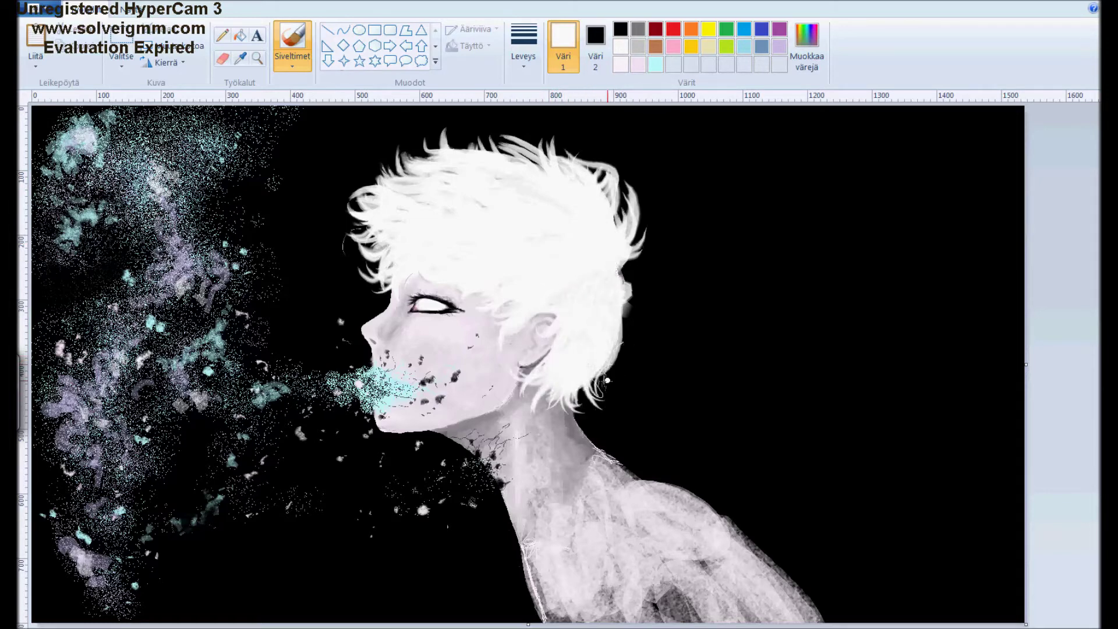
{"action": "left_click_drag", "start_coordinate": [602, 346], "coordinate": [645, 287]}
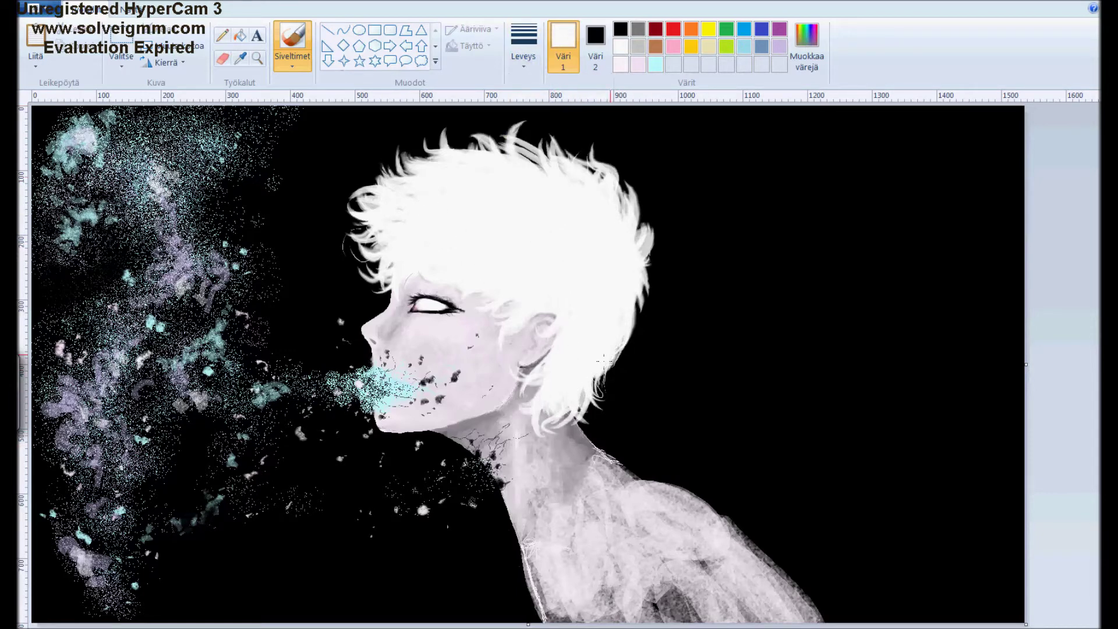
{"action": "left_click_drag", "start_coordinate": [663, 280], "coordinate": [660, 259]}
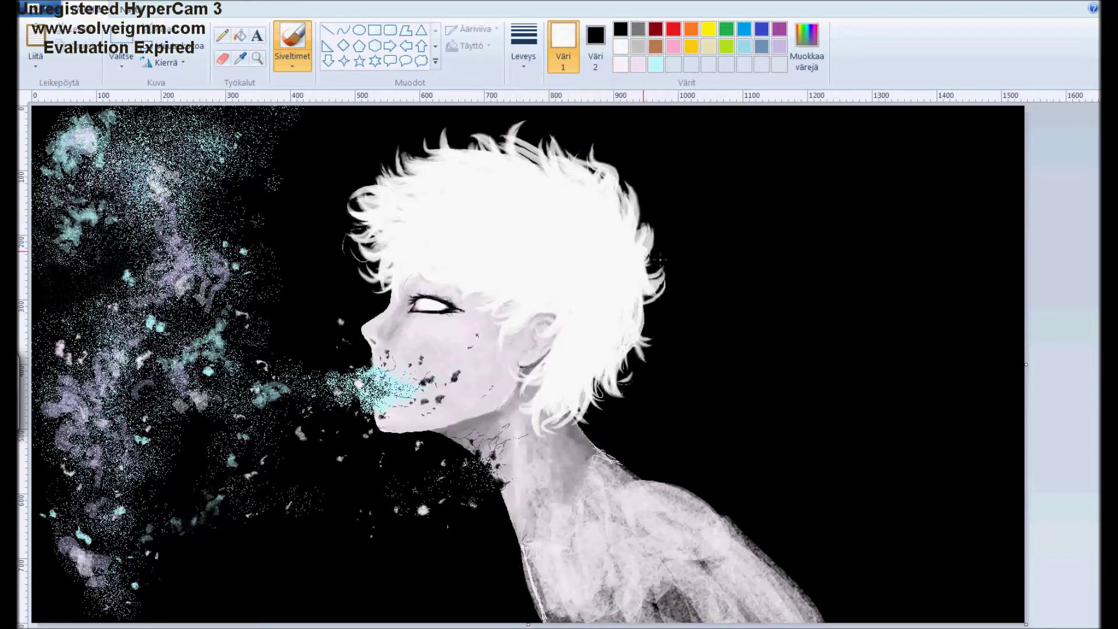
Draw a thin black eyebrow line above the eye
{"action": "scroll", "coordinate": [447, 305], "scroll_direction": "up", "scroll_amount": 4}
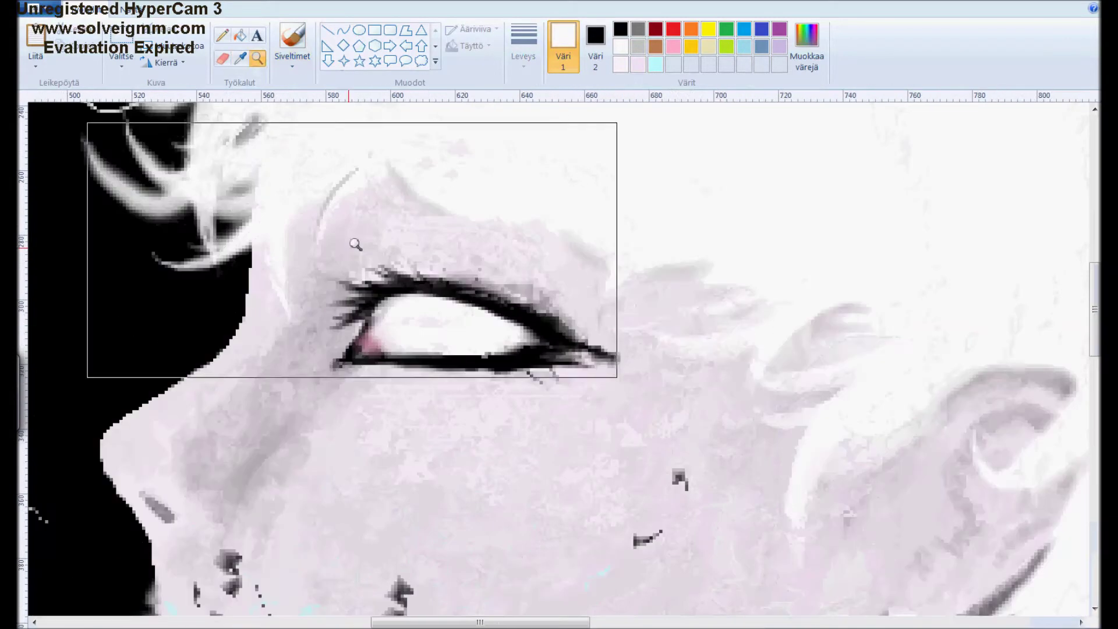
{"action": "mouse_move", "coordinate": [369, 205]}
{"action": "left_mouse_down"}
{"action": "mouse_move", "coordinate": [457, 207]}
{"action": "mouse_move", "coordinate": [594, 248]}
{"action": "left_mouse_up"}
{"action": "left_click", "coordinate": [257, 58]}
{"action": "right_click", "coordinate": [274, 149]}
{"action": "left_click", "coordinate": [262, 138]}
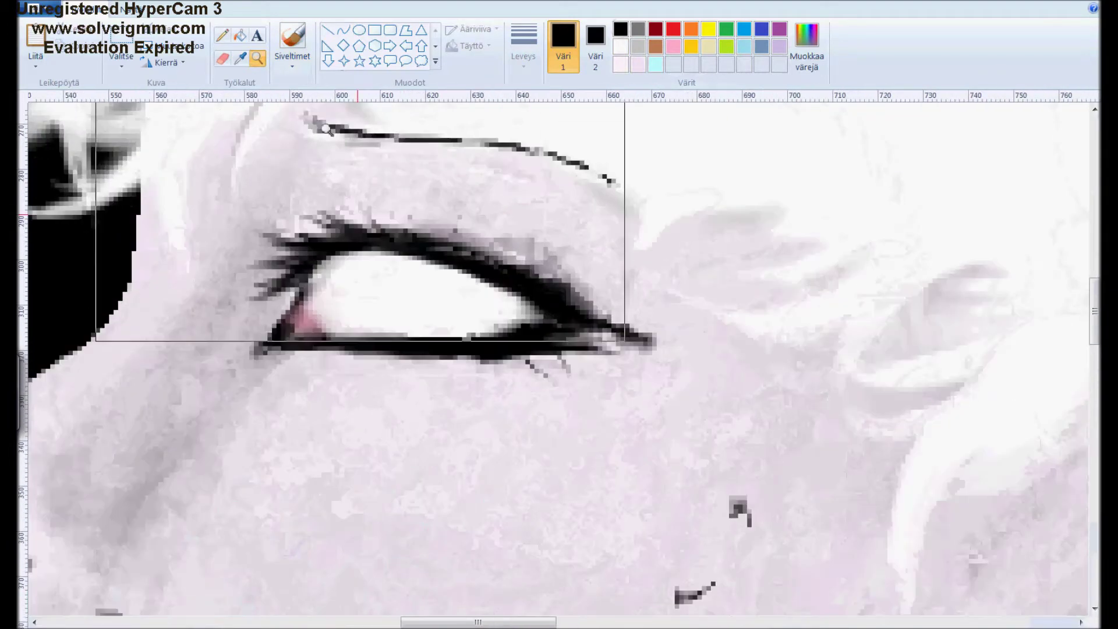
Paint a light turquoise iris in the eye and shade its outer edge blue-grey
{"action": "left_click", "coordinate": [292, 56]}
{"action": "left_click", "coordinate": [656, 63]}
{"action": "mouse_move", "coordinate": [338, 291]}
{"action": "left_mouse_down"}
{"action": "mouse_move", "coordinate": [431, 303]}
{"action": "mouse_move", "coordinate": [434, 332]}
{"action": "left_mouse_up"}
{"action": "left_click", "coordinate": [761, 47]}
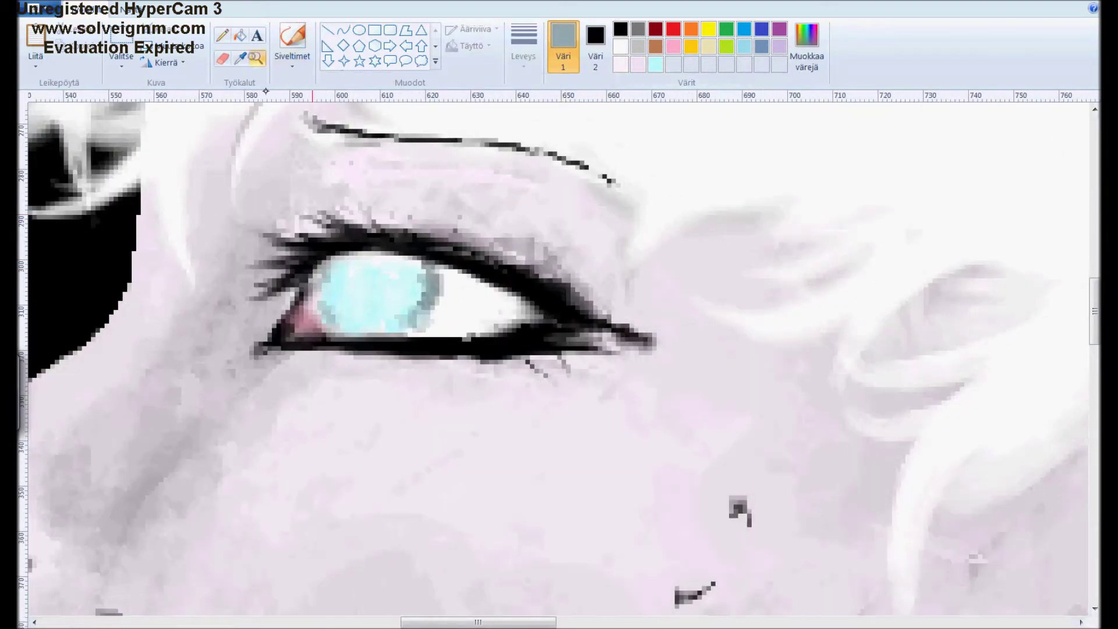
Mix a custom blue and shade the iris with it
{"action": "left_click", "coordinate": [292, 57]}
{"action": "left_click", "coordinate": [807, 47]}
{"action": "left_click", "coordinate": [392, 416]}
{"action": "left_click_drag", "start_coordinate": [349, 279], "coordinate": [376, 319]}
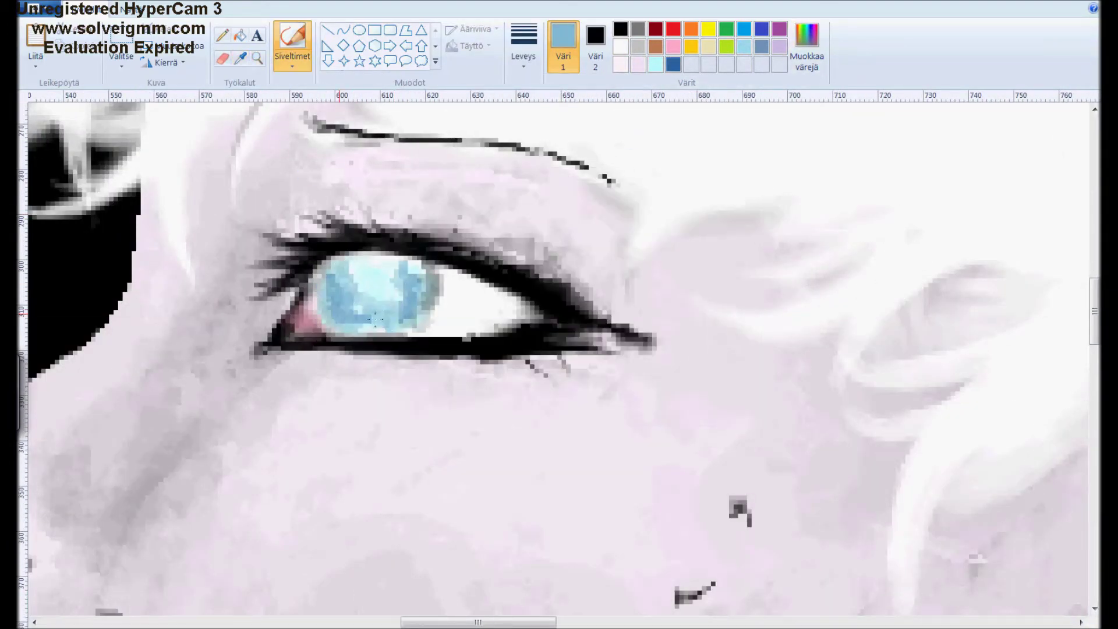
Paint a dark vertical pupil in the iris and add white highlights with an adjusted brush thickness
{"action": "left_click", "coordinate": [762, 29]}
{"action": "mouse_move", "coordinate": [361, 268]}
{"action": "left_mouse_down"}
{"action": "mouse_move", "coordinate": [367, 314]}
{"action": "mouse_move", "coordinate": [379, 315]}
{"action": "left_mouse_up"}
{"action": "left_click", "coordinate": [620, 47]}
{"action": "left_click_drag", "start_coordinate": [326, 268], "coordinate": [367, 317]}
{"action": "scroll", "coordinate": [350, 291], "scroll_direction": "down", "scroll_amount": 3, "text": "ctrl"}
{"action": "scroll", "coordinate": [350, 292], "scroll_direction": "up", "scroll_amount": 3, "text": "ctrl"}
{"action": "mouse_move", "coordinate": [291, 276]}
{"action": "left_mouse_down"}
{"action": "mouse_move", "coordinate": [264, 279]}
{"action": "mouse_move", "coordinate": [283, 273]}
{"action": "mouse_move", "coordinate": [297, 341]}
{"action": "left_mouse_up"}
{"action": "left_click", "coordinate": [523, 46]}
{"action": "left_click", "coordinate": [559, 134]}
{"action": "left_click_drag", "start_coordinate": [291, 256], "coordinate": [303, 276]}
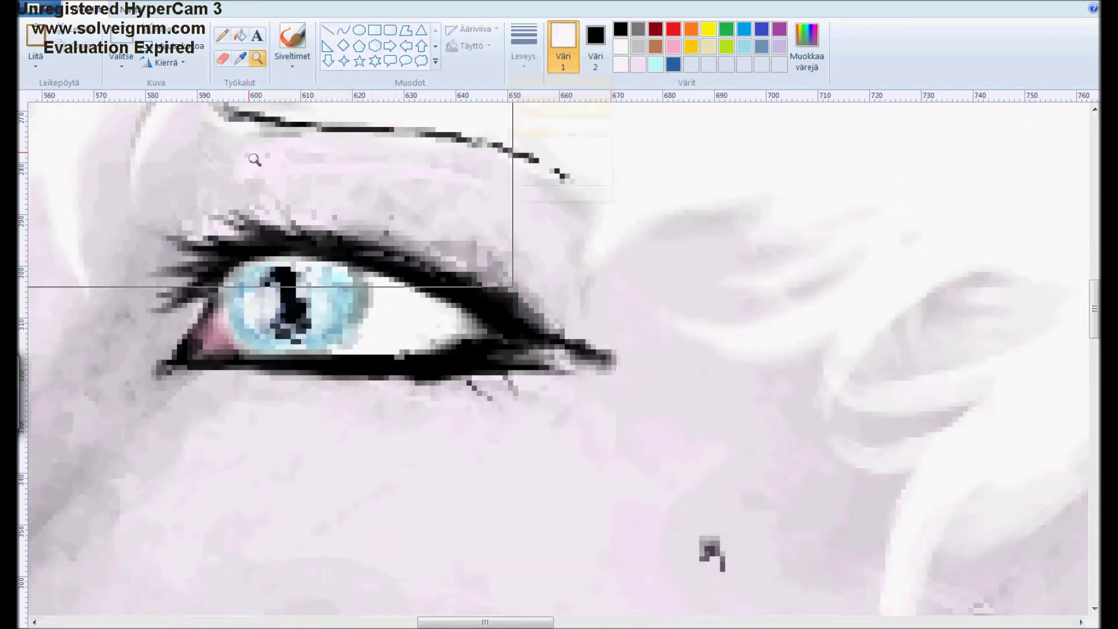
{"action": "scroll", "coordinate": [349, 291], "scroll_direction": "down", "scroll_amount": 3, "text": "ctrl"}
{"action": "scroll", "coordinate": [349, 292], "scroll_direction": "up", "scroll_amount": 3, "text": "ctrl"}
Touch up the eye using black and colours sampled from it
{"action": "left_click", "coordinate": [621, 30]}
{"action": "left_click", "coordinate": [240, 59]}
{"action": "left_click", "coordinate": [425, 309]}
{"action": "left_click", "coordinate": [240, 59]}
{"action": "left_click", "coordinate": [291, 332]}
{"action": "left_click", "coordinate": [257, 58]}
{"action": "scroll", "coordinate": [300, 237], "scroll_direction": "down", "scroll_amount": 3, "text": "ctrl"}
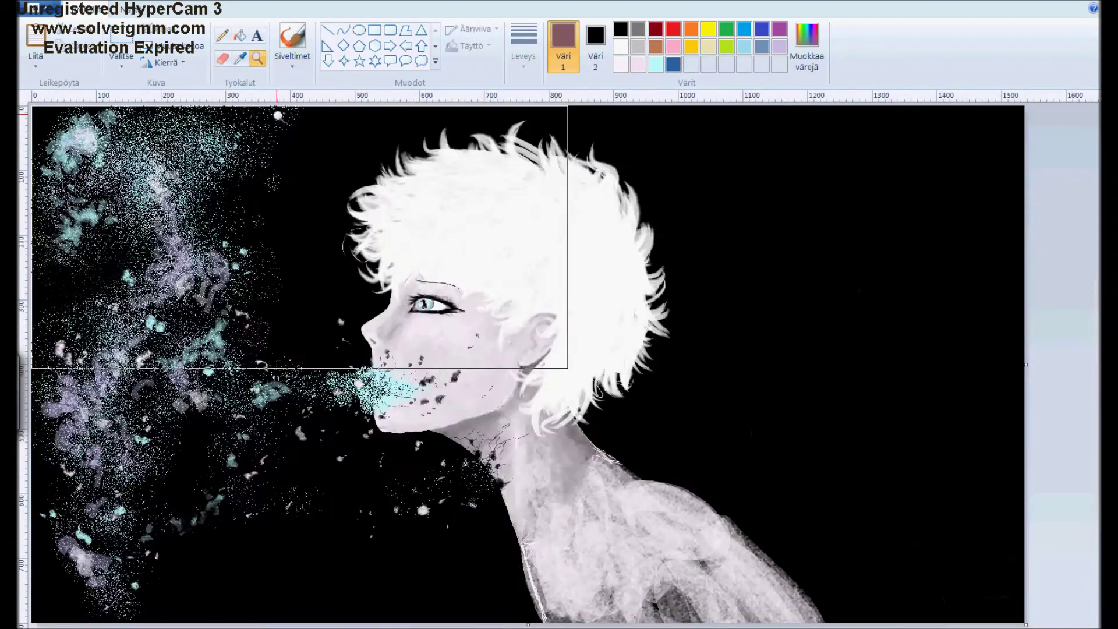
Paint fine white strands along the front of the fringe with a colour sampled from the hair
{"action": "left_click", "coordinate": [453, 320]}
{"action": "left_click", "coordinate": [293, 46]}
{"action": "left_click", "coordinate": [240, 59]}
{"action": "left_click", "coordinate": [361, 145]}
{"action": "mouse_move", "coordinate": [314, 192]}
{"action": "left_mouse_down"}
{"action": "mouse_move", "coordinate": [361, 292]}
{"action": "mouse_move", "coordinate": [337, 314]}
{"action": "left_mouse_up"}
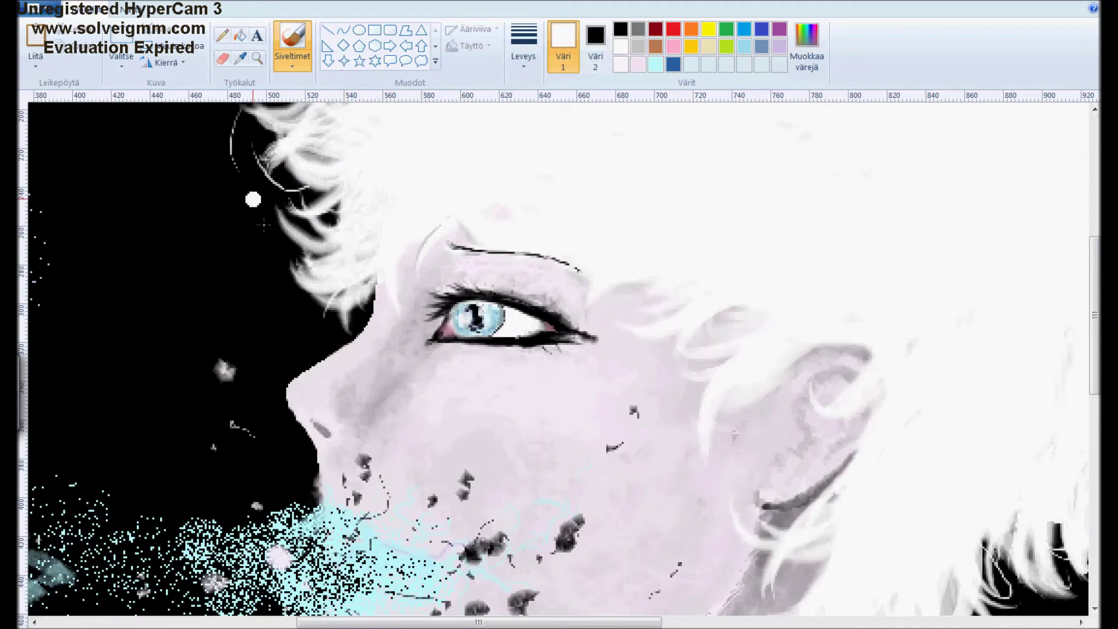
Rework the neck and shoulder edge with pale brush strokes, using a sampled colour and an adjusted brush thickness
{"action": "left_click", "coordinate": [257, 58]}
{"action": "right_click", "coordinate": [272, 126]}
{"action": "left_click", "coordinate": [292, 47]}
{"action": "left_click", "coordinate": [257, 58]}
{"action": "left_click", "coordinate": [288, 229]}
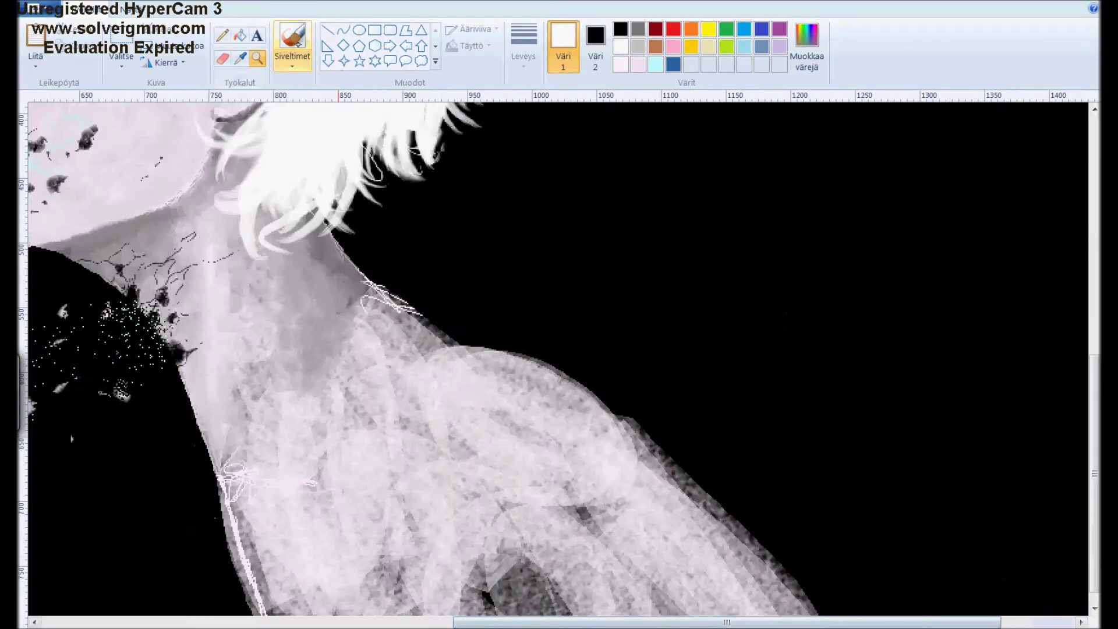
{"action": "left_click", "coordinate": [293, 46]}
{"action": "mouse_move", "coordinate": [503, 397]}
{"action": "left_mouse_down"}
{"action": "mouse_move", "coordinate": [419, 401]}
{"action": "mouse_move", "coordinate": [407, 419]}
{"action": "mouse_move", "coordinate": [315, 361]}
{"action": "mouse_move", "coordinate": [349, 308]}
{"action": "left_mouse_up"}
{"action": "left_click", "coordinate": [240, 59]}
{"action": "left_click", "coordinate": [523, 46]}
{"action": "left_click", "coordinate": [523, 146]}
{"action": "left_click", "coordinate": [256, 59]}
{"action": "right_click", "coordinate": [475, 344]}
Paint black cracks and holes across the upper chest and collarbone
{"action": "left_click", "coordinate": [292, 47]}
{"action": "left_click", "coordinate": [621, 29]}
{"action": "left_click_drag", "start_coordinate": [663, 518], "coordinate": [609, 597]}
{"action": "key", "text": "ctrl+z"}
{"action": "left_click_drag", "start_coordinate": [532, 559], "coordinate": [617, 620]}
{"action": "key", "text": "ctrl+z"}
{"action": "left_click_drag", "start_coordinate": [635, 474], "coordinate": [542, 600]}
{"action": "key", "text": "ctrl+z"}
{"action": "left_click", "coordinate": [613, 562]}
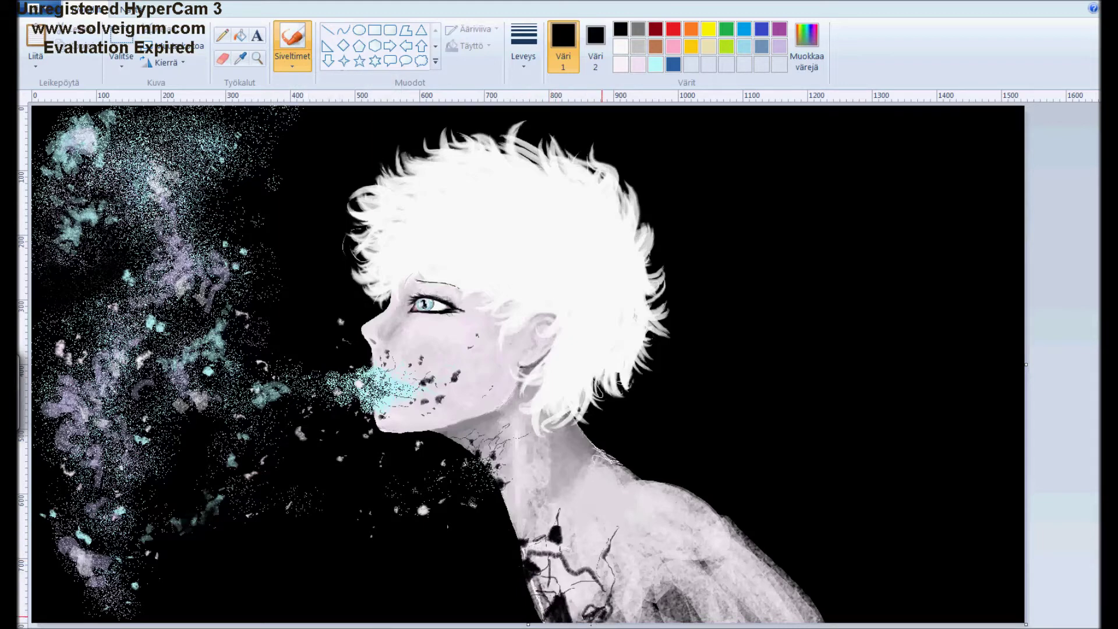
Spray speckled particles with the airbrush around the shoulder, chest and the black background behind the figure
{"action": "left_click", "coordinate": [292, 65]}
{"action": "left_click", "coordinate": [294, 125]}
{"action": "left_click", "coordinate": [524, 46]}
{"action": "left_click", "coordinate": [559, 180]}
{"action": "mouse_move", "coordinate": [669, 559]}
{"action": "left_mouse_down"}
{"action": "mouse_move", "coordinate": [786, 466]}
{"action": "mouse_move", "coordinate": [641, 460]}
{"action": "mouse_move", "coordinate": [566, 583]}
{"action": "mouse_move", "coordinate": [641, 444]}
{"action": "mouse_move", "coordinate": [769, 558]}
{"action": "mouse_move", "coordinate": [777, 528]}
{"action": "left_mouse_up"}
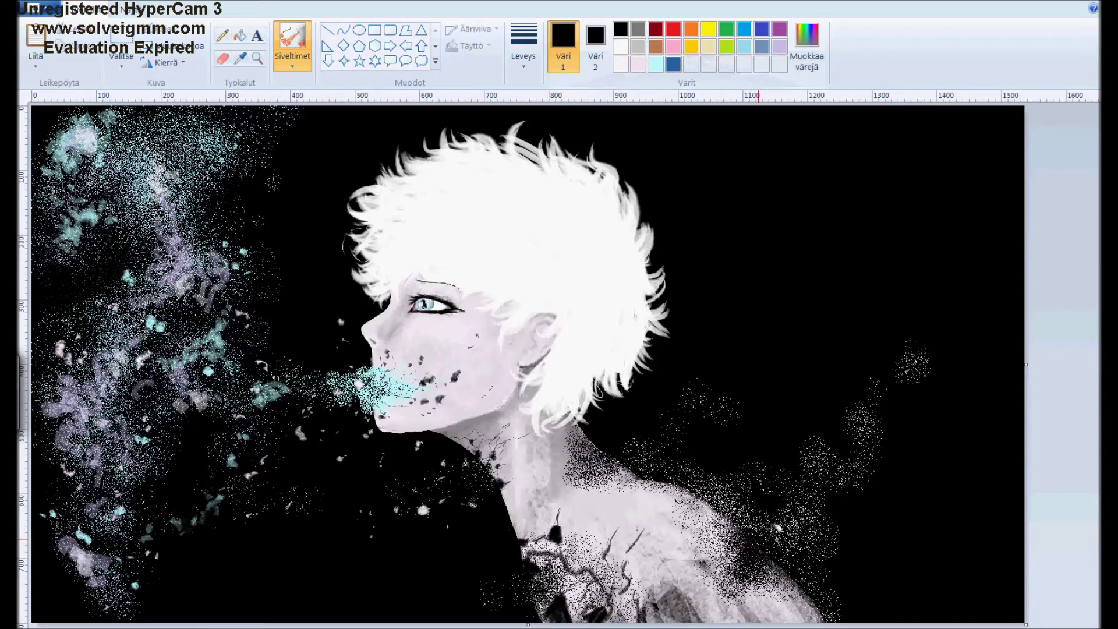
Spray black over the shoulder and chest to break them into particles, and sample a pale skin tone from the neck
{"action": "left_click", "coordinate": [292, 64]}
{"action": "left_click", "coordinate": [524, 46]}
{"action": "left_click", "coordinate": [559, 175]}
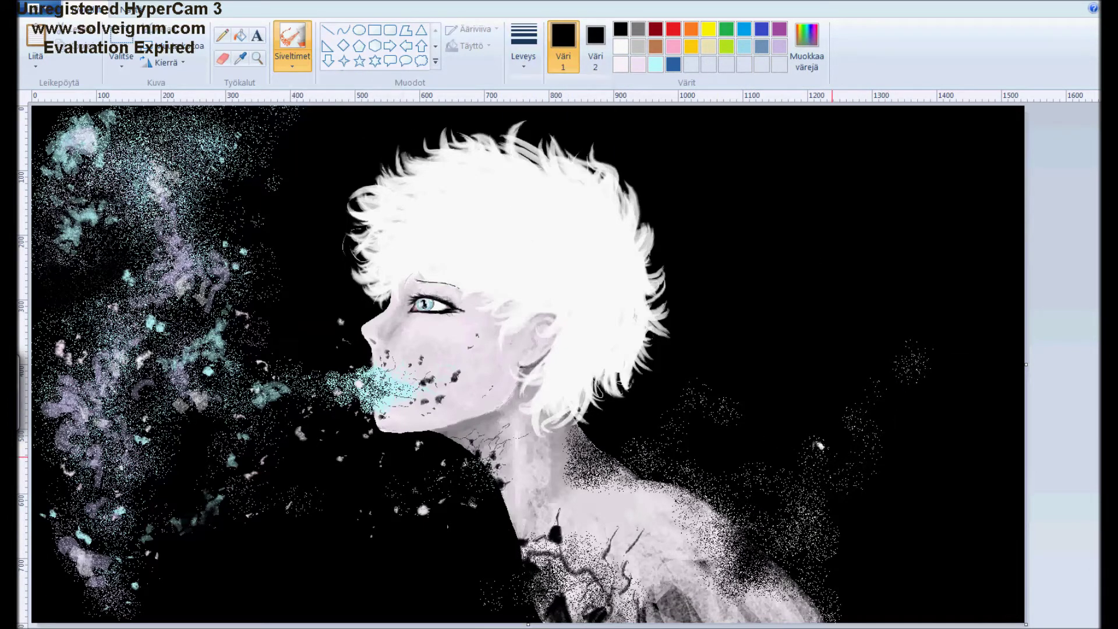
{"action": "mouse_move", "coordinate": [805, 605]}
{"action": "left_mouse_down"}
{"action": "mouse_move", "coordinate": [687, 599]}
{"action": "mouse_move", "coordinate": [617, 542]}
{"action": "mouse_move", "coordinate": [611, 512]}
{"action": "left_mouse_up"}
{"action": "left_click", "coordinate": [240, 58]}
{"action": "left_click", "coordinate": [568, 463]}
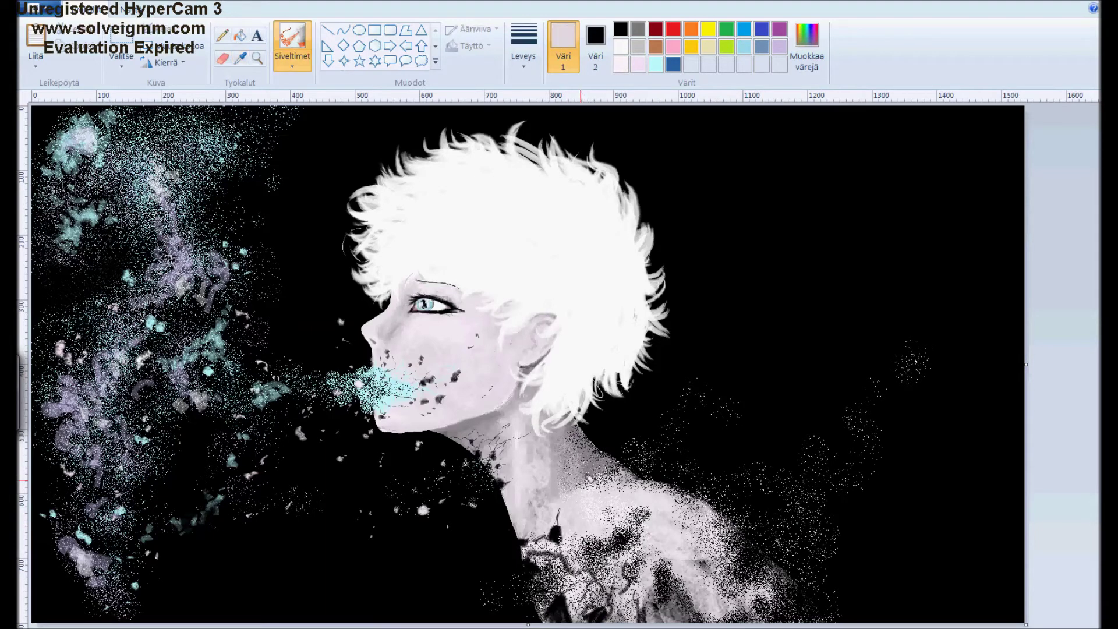
Paint muted teal clouds with a thick textured brush in the background's upper-right, lower-right and lower-left areas
{"action": "left_click", "coordinate": [292, 64]}
{"action": "left_click", "coordinate": [326, 119]}
{"action": "left_click", "coordinate": [523, 47]}
{"action": "left_click", "coordinate": [559, 174]}
{"action": "left_click", "coordinate": [779, 47]}
{"action": "mouse_move", "coordinate": [996, 576]}
{"action": "left_mouse_down"}
{"action": "mouse_move", "coordinate": [1048, 585]}
{"action": "mouse_move", "coordinate": [961, 519]}
{"action": "mouse_move", "coordinate": [909, 577]}
{"action": "mouse_move", "coordinate": [891, 559]}
{"action": "mouse_move", "coordinate": [1002, 420]}
{"action": "left_mouse_up"}
{"action": "left_click_drag", "start_coordinate": [986, 495], "coordinate": [850, 600]}
{"action": "mouse_move", "coordinate": [58, 582]}
{"action": "left_mouse_down"}
{"action": "mouse_move", "coordinate": [175, 612]}
{"action": "mouse_move", "coordinate": [314, 608]}
{"action": "left_mouse_up"}
{"action": "left_click", "coordinate": [984, 305]}
{"action": "mouse_move", "coordinate": [757, 146]}
{"action": "left_mouse_down"}
{"action": "mouse_move", "coordinate": [862, 221]}
{"action": "mouse_move", "coordinate": [926, 291]}
{"action": "left_mouse_up"}
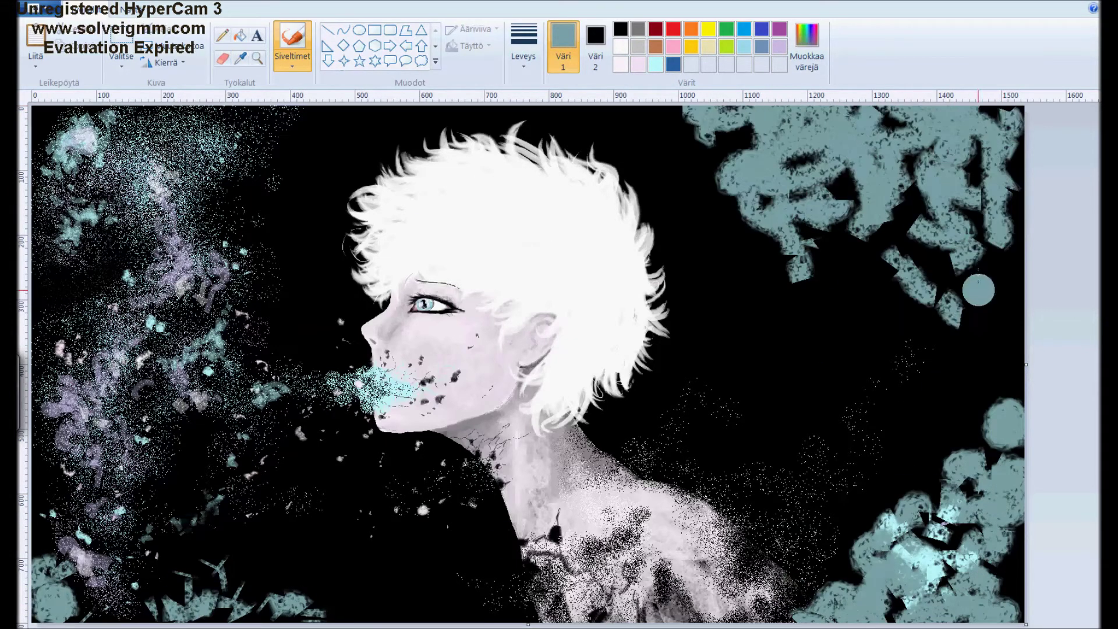
Layer light cyan over the teal clouds and scatter smaller cyan flecks around them with a thinner brush
{"action": "left_click", "coordinate": [656, 64]}
{"action": "mouse_move", "coordinate": [629, 128]}
{"action": "left_mouse_down"}
{"action": "mouse_move", "coordinate": [757, 192]}
{"action": "mouse_move", "coordinate": [932, 244]}
{"action": "mouse_move", "coordinate": [861, 583]}
{"action": "left_mouse_up"}
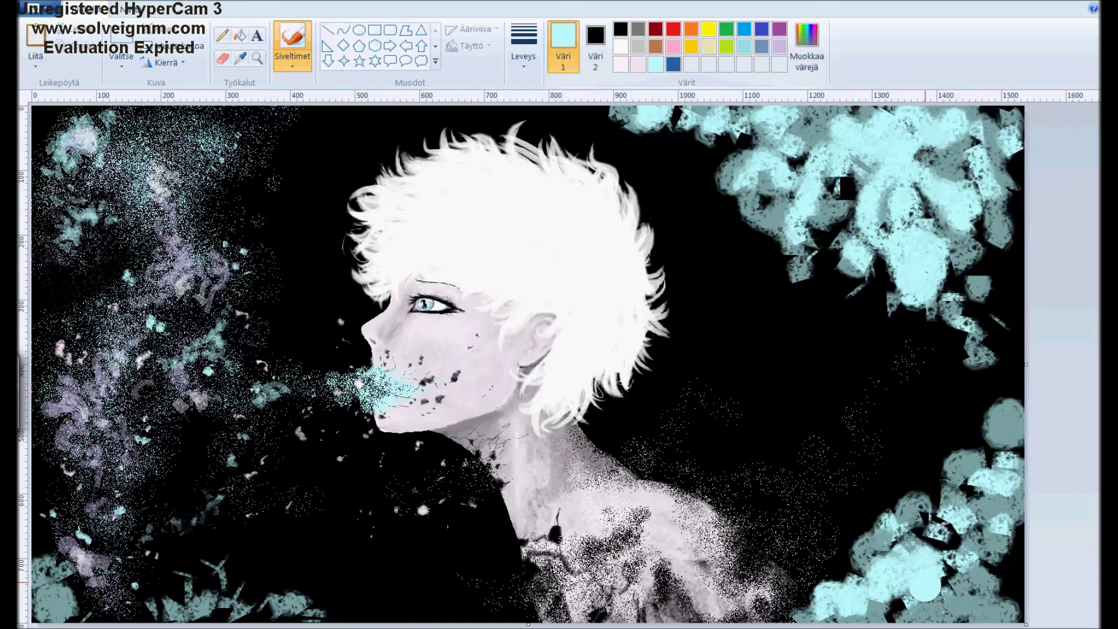
{"action": "left_click_drag", "start_coordinate": [961, 583], "coordinate": [1001, 326]}
{"action": "left_click_drag", "start_coordinate": [990, 524], "coordinate": [908, 588]}
{"action": "left_click", "coordinate": [523, 46]}
{"action": "mouse_move", "coordinate": [81, 618]}
{"action": "left_mouse_down"}
{"action": "mouse_move", "coordinate": [41, 582]}
{"action": "mouse_move", "coordinate": [105, 617]}
{"action": "mouse_move", "coordinate": [238, 600]}
{"action": "mouse_move", "coordinate": [234, 589]}
{"action": "left_mouse_up"}
{"action": "left_click", "coordinate": [559, 187]}
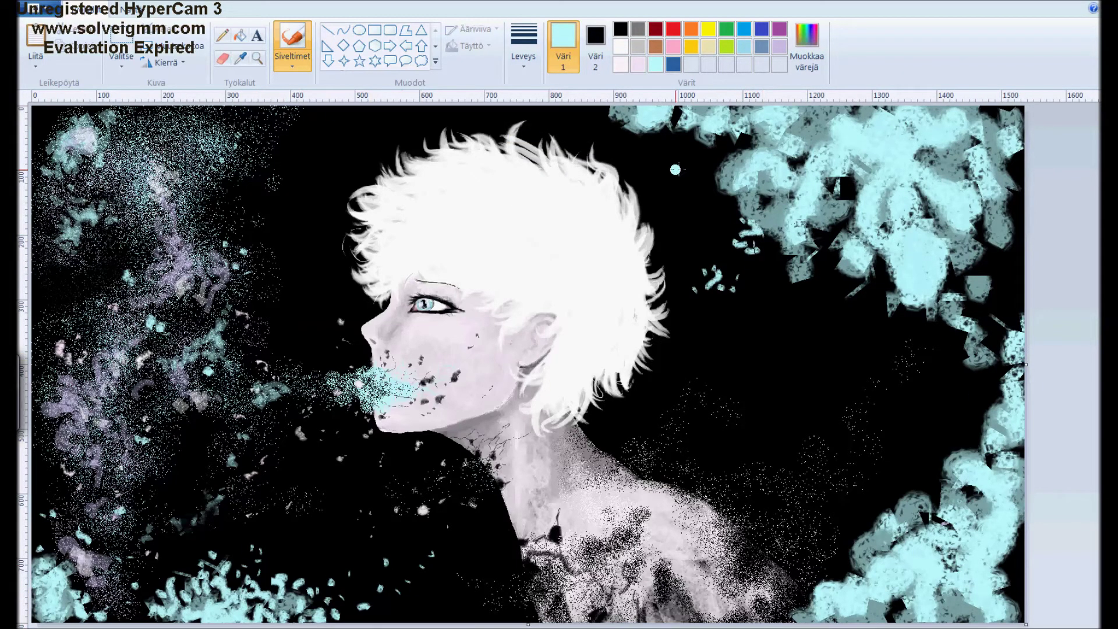
Spray black over the cyan clouds in different brush sizes to break them up into darker, speckled texture
{"action": "left_click", "coordinate": [621, 29]}
{"action": "left_click_drag", "start_coordinate": [620, 116], "coordinate": [670, 125]}
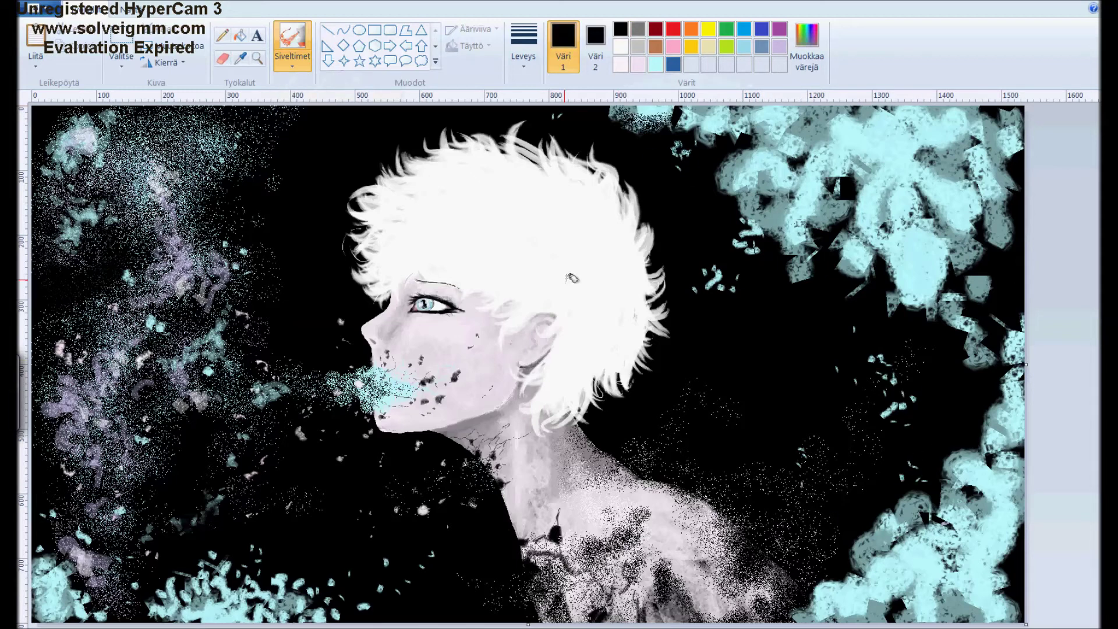
{"action": "mouse_move", "coordinate": [763, 236]}
{"action": "left_mouse_down"}
{"action": "mouse_move", "coordinate": [809, 192]}
{"action": "mouse_move", "coordinate": [932, 291]}
{"action": "left_mouse_up"}
{"action": "mouse_move", "coordinate": [932, 554]}
{"action": "left_mouse_down"}
{"action": "mouse_move", "coordinate": [845, 582]}
{"action": "mouse_move", "coordinate": [903, 512]}
{"action": "mouse_move", "coordinate": [964, 322]}
{"action": "mouse_move", "coordinate": [816, 151]}
{"action": "mouse_move", "coordinate": [903, 244]}
{"action": "mouse_move", "coordinate": [885, 559]}
{"action": "mouse_move", "coordinate": [990, 483]}
{"action": "left_mouse_up"}
{"action": "left_click", "coordinate": [523, 46]}
{"action": "left_click", "coordinate": [559, 146]}
{"action": "mouse_move", "coordinate": [710, 125]}
{"action": "left_mouse_down"}
{"action": "mouse_move", "coordinate": [923, 253]}
{"action": "mouse_move", "coordinate": [954, 513]}
{"action": "mouse_move", "coordinate": [873, 576]}
{"action": "mouse_move", "coordinate": [943, 588]}
{"action": "mouse_move", "coordinate": [995, 530]}
{"action": "mouse_move", "coordinate": [815, 134]}
{"action": "mouse_move", "coordinate": [996, 274]}
{"action": "mouse_move", "coordinate": [943, 329]}
{"action": "left_mouse_up"}
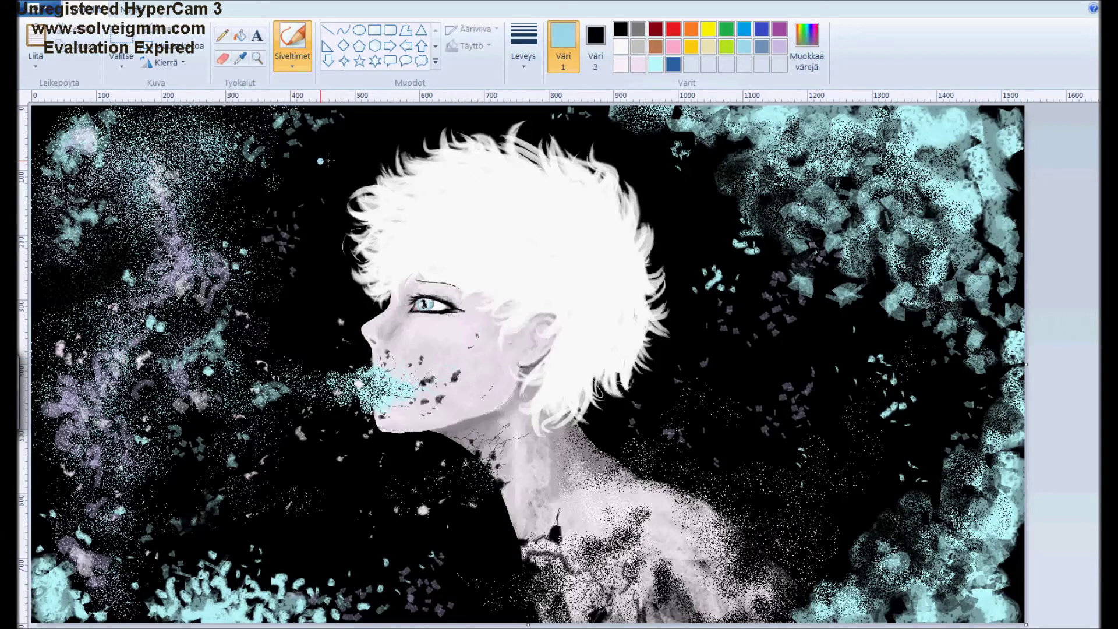
Add blue patches to the upper-right, lower-right and lower-left clouds
{"action": "left_click_drag", "start_coordinate": [913, 148], "coordinate": [931, 132]}
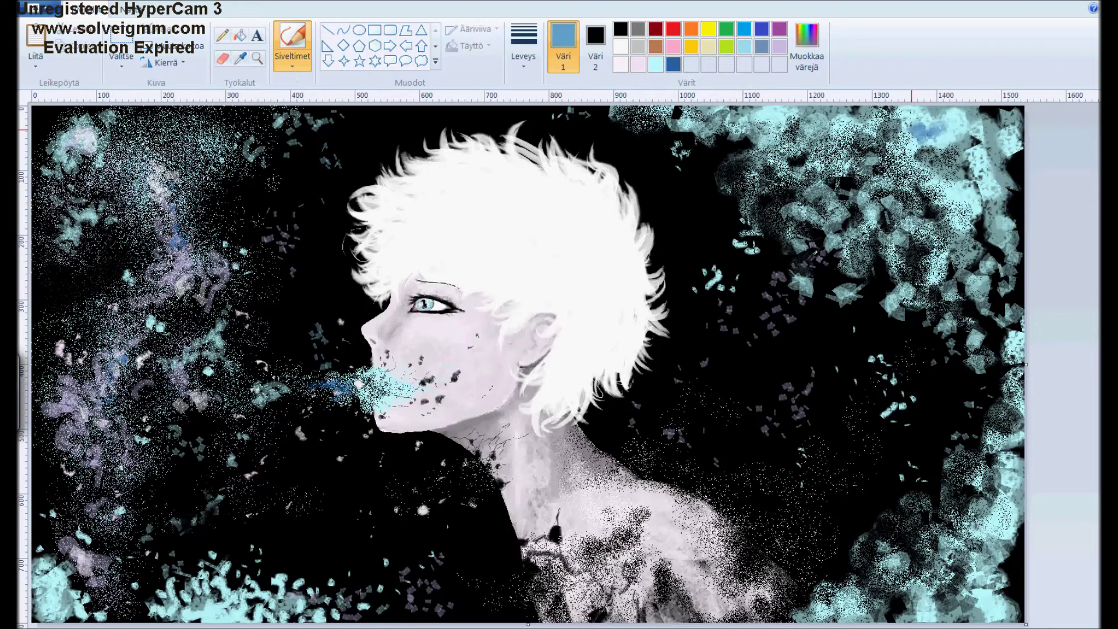
{"action": "left_click_drag", "start_coordinate": [1006, 524], "coordinate": [882, 605]}
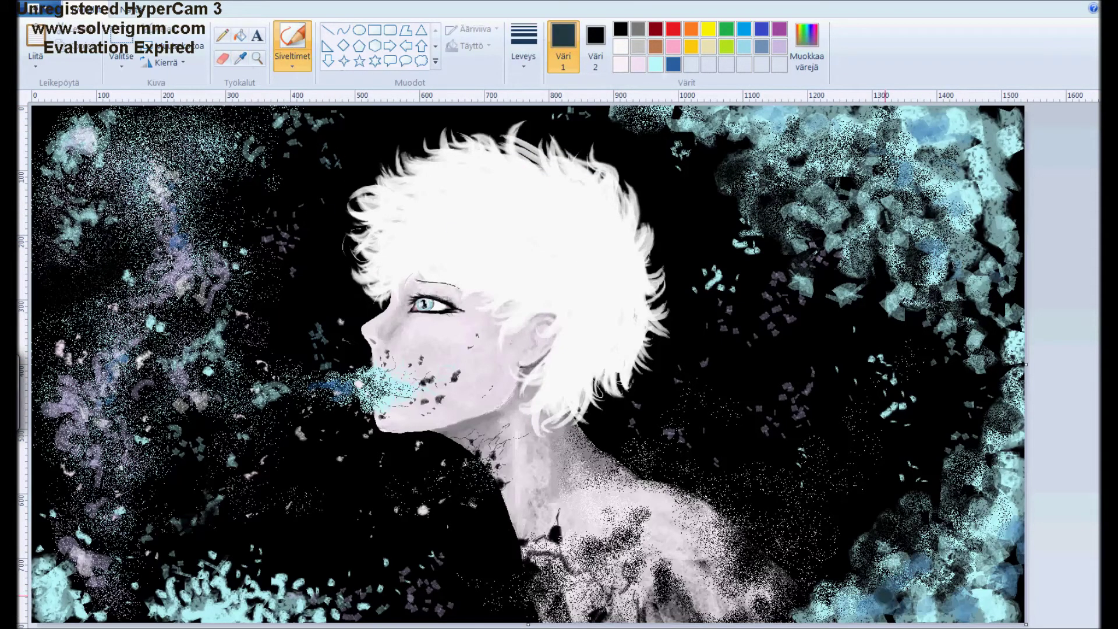
{"action": "left_click_drag", "start_coordinate": [183, 608], "coordinate": [297, 608]}
Refine the outline of the hair with white brush strokes
{"action": "left_click", "coordinate": [293, 65]}
{"action": "left_click", "coordinate": [326, 117]}
{"action": "left_click", "coordinate": [621, 47]}
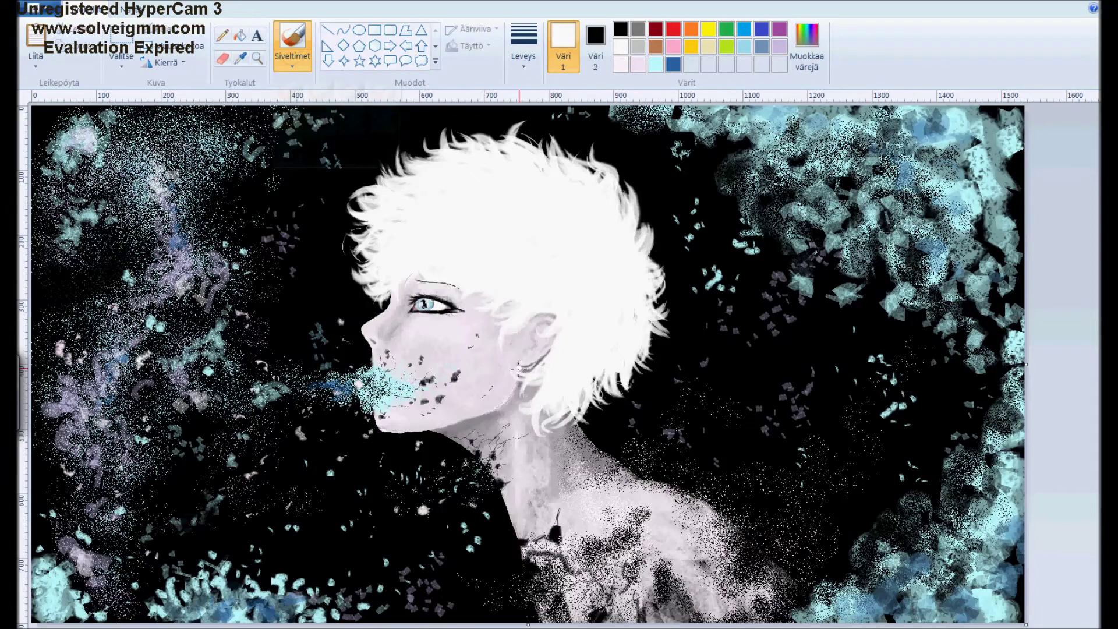
Draw a thick, unfilled black rectangle as a frame along the canvas edges
{"action": "left_click", "coordinate": [621, 29]}
{"action": "left_click_drag", "start_coordinate": [821, 157], "coordinate": [937, 108]}
{"action": "key", "text": "ctrl+z"}
{"action": "left_click", "coordinate": [375, 30]}
{"action": "left_click_drag", "start_coordinate": [35, 110], "coordinate": [1023, 623]}
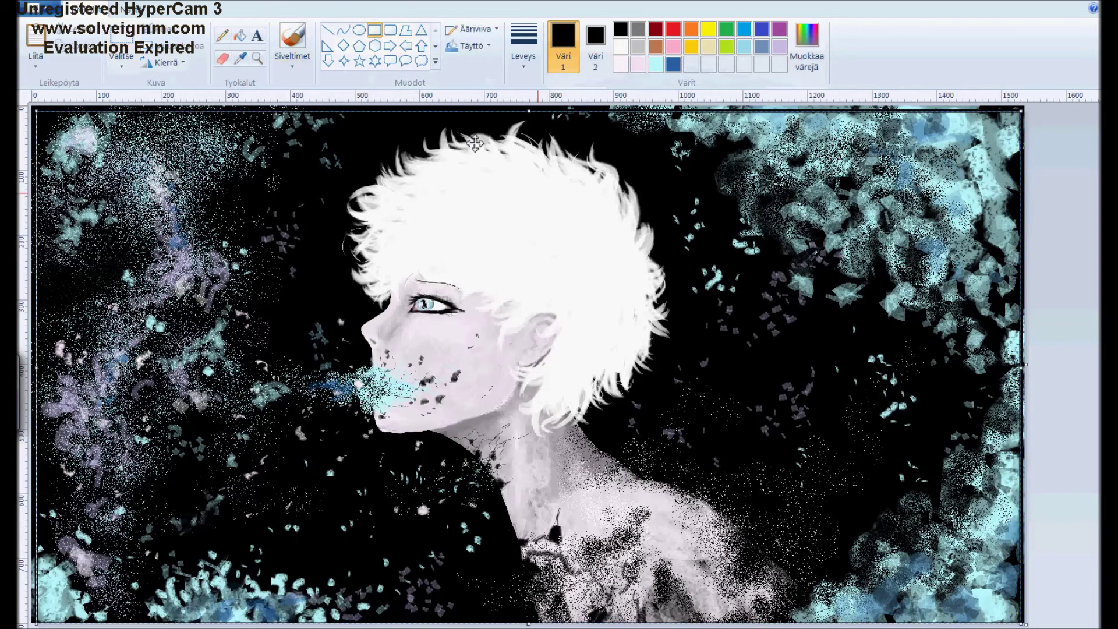
{"action": "left_click", "coordinate": [468, 46]}
{"action": "left_click", "coordinate": [487, 64]}
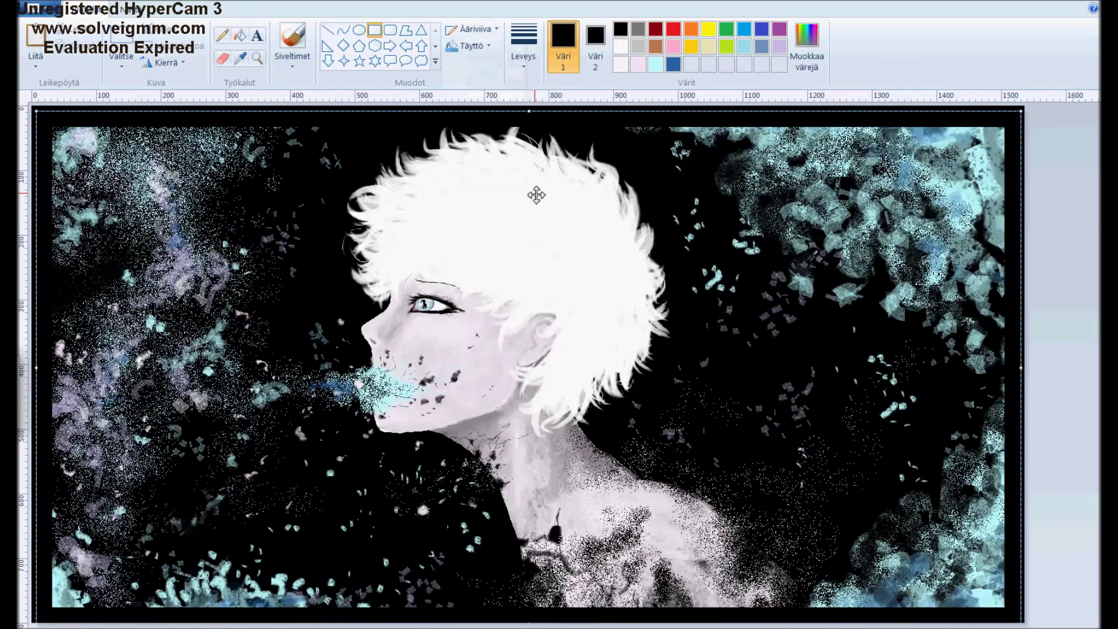
Change the black frame's outline to a translucent texture and draw a slightly smaller rectangle inside it
{"action": "left_click", "coordinate": [472, 29]}
{"action": "left_click", "coordinate": [484, 138]}
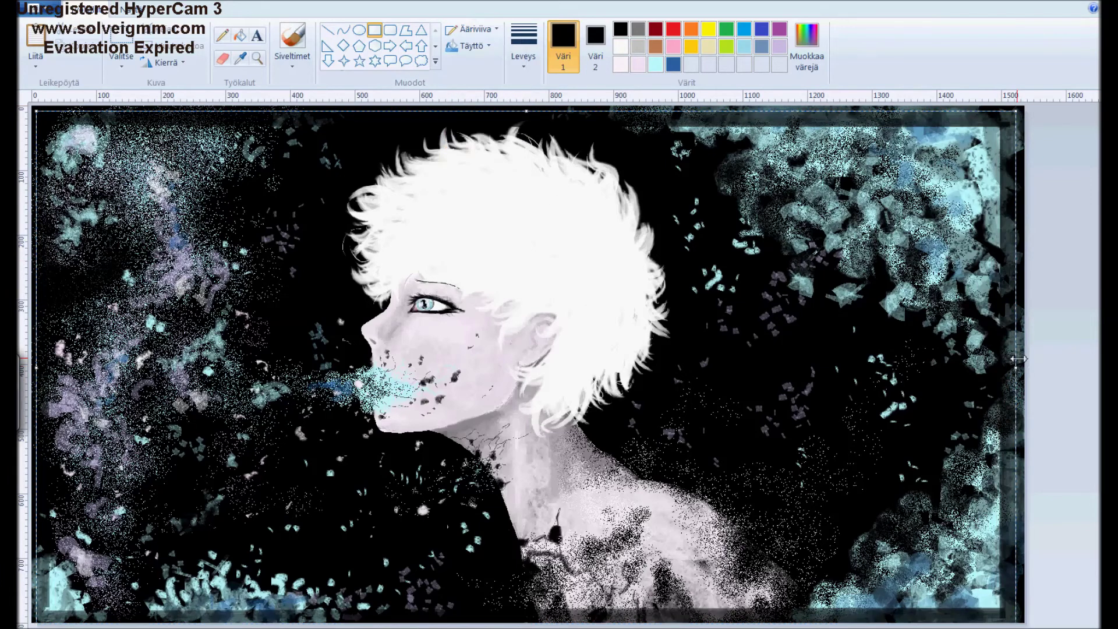
{"action": "mouse_move", "coordinate": [47, 123]}
{"action": "left_mouse_down"}
{"action": "mouse_move", "coordinate": [437, 375]}
{"action": "mouse_move", "coordinate": [995, 609]}
{"action": "left_mouse_up"}
{"action": "left_click", "coordinate": [292, 61]}
{"action": "left_click", "coordinate": [472, 28]}
{"action": "left_click", "coordinate": [483, 87]}
{"action": "right_click", "coordinate": [991, 367]}
Dab light cyan patches below the eye, on the cheek and in the hair
{"action": "left_click", "coordinate": [222, 35]}
{"action": "left_click", "coordinate": [292, 41]}
{"action": "scroll", "coordinate": [581, 341], "scroll_direction": "up", "scroll_amount": 4}
{"action": "left_click", "coordinate": [620, 47]}
{"action": "left_click", "coordinate": [401, 282]}
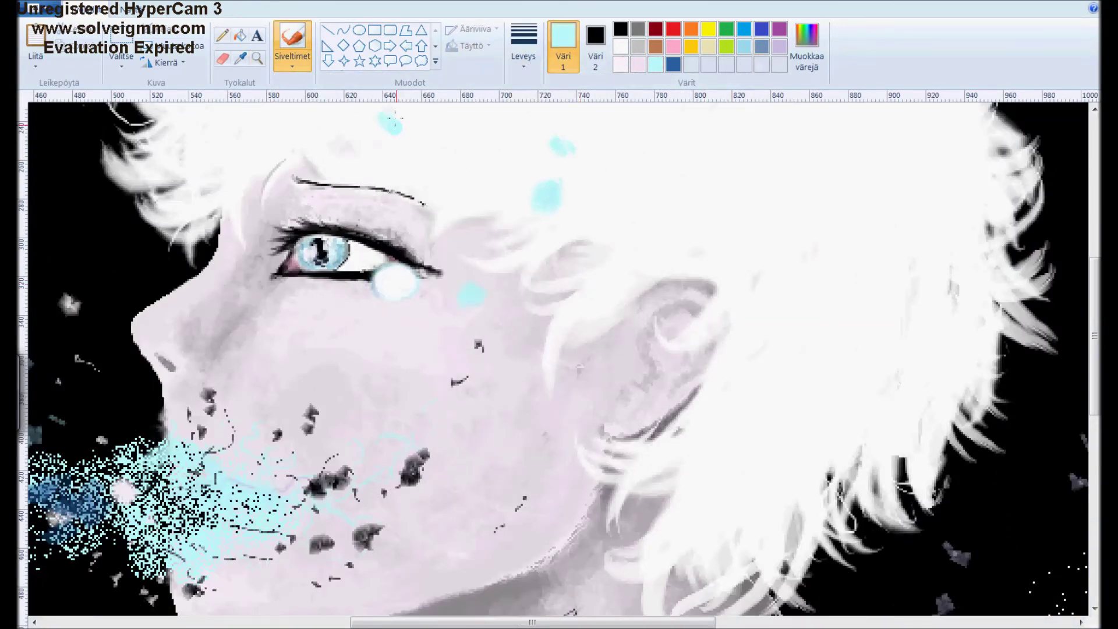
{"action": "scroll", "coordinate": [495, 389], "scroll_direction": "down", "scroll_amount": 1}
{"action": "key", "text": "ctrl+z"}
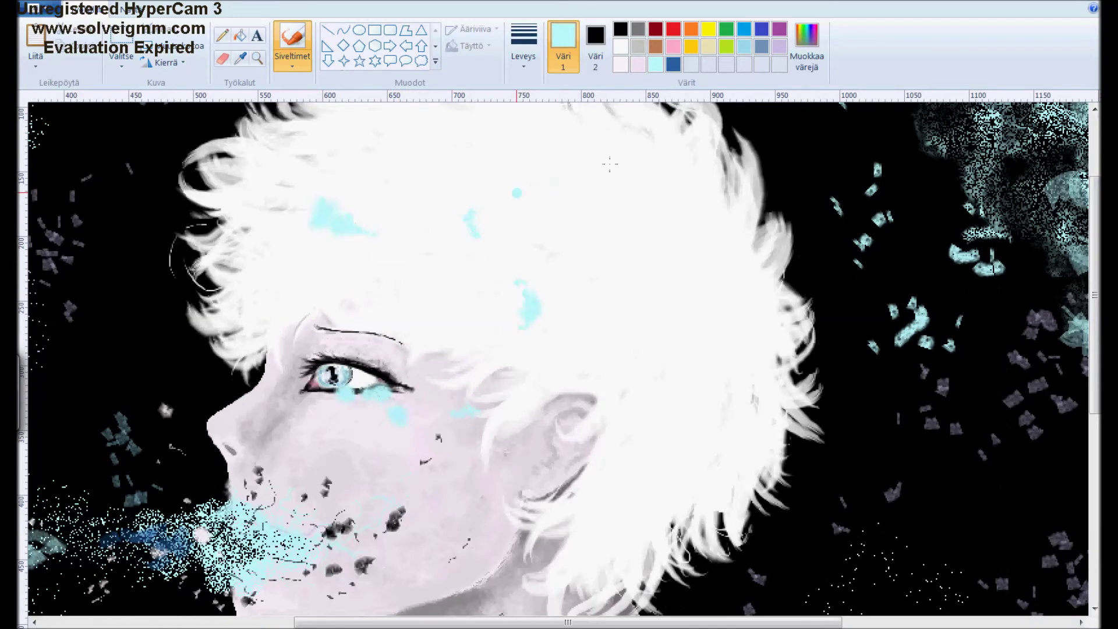
Add white highlights and darker blue shading to the cyan patches on the face and hair
{"action": "scroll", "coordinate": [361, 437], "scroll_direction": "up", "scroll_amount": 1}
{"action": "left_click", "coordinate": [523, 47]}
{"action": "left_click", "coordinate": [621, 46]}
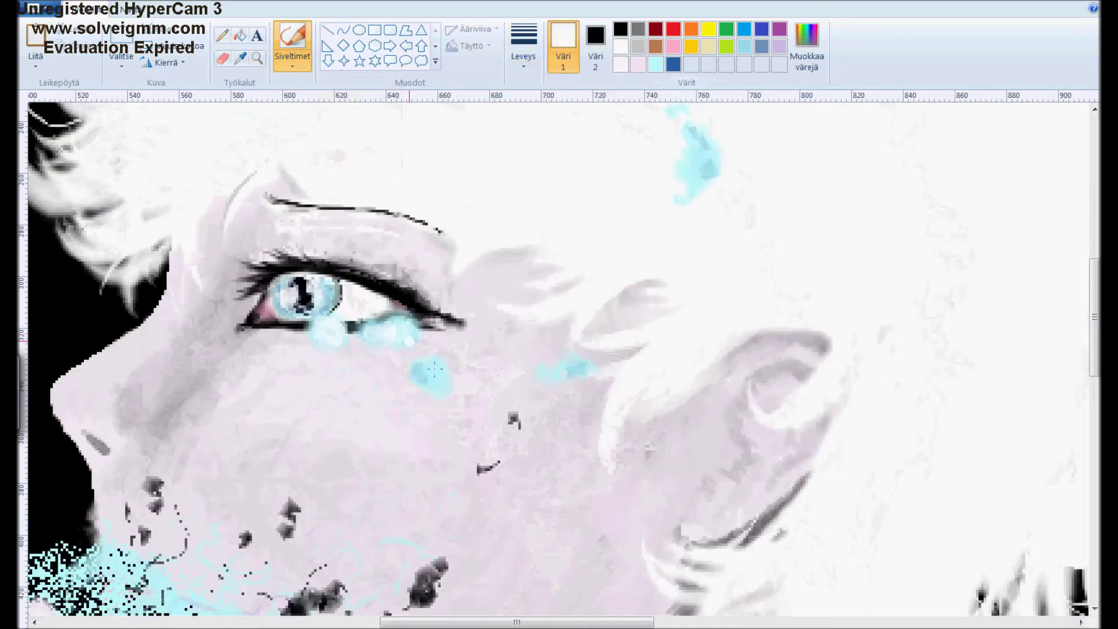
{"action": "scroll", "coordinate": [308, 313], "scroll_direction": "up", "scroll_amount": 5}
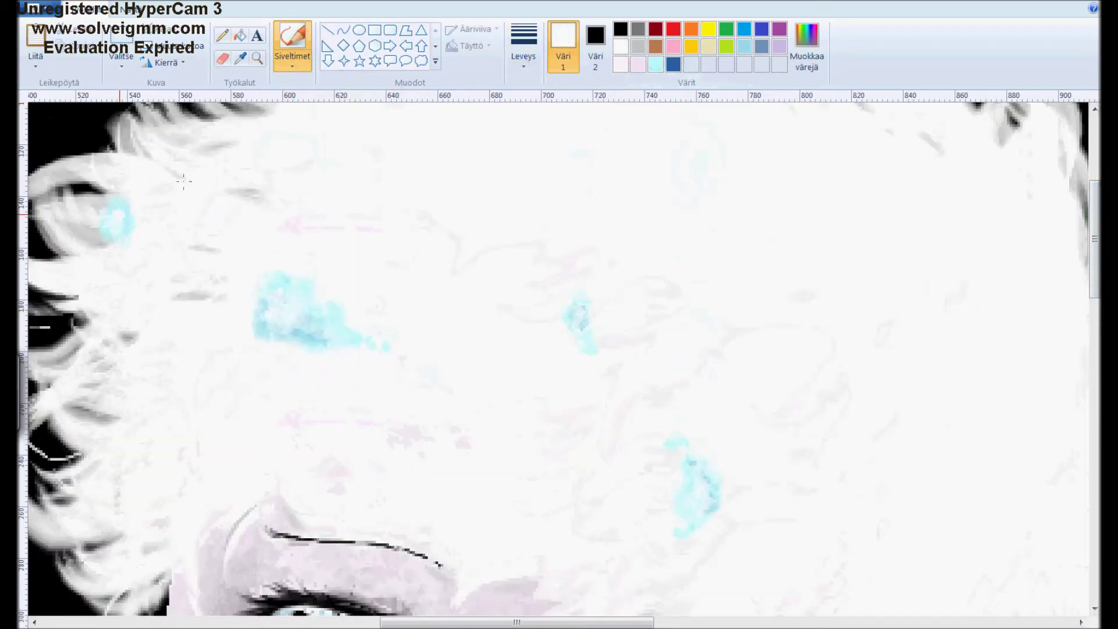
{"action": "scroll", "coordinate": [698, 98], "scroll_direction": "down", "scroll_amount": 1}
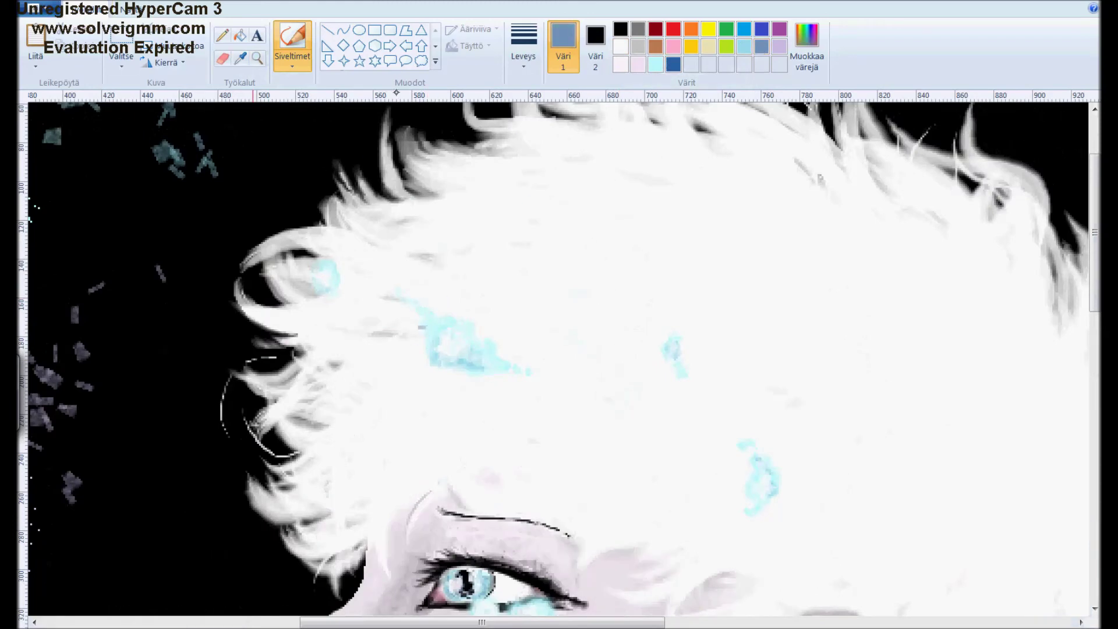
Paint over the largest cyan patch in the fringe with white and add small pale flecks in front of the hair
{"action": "left_click", "coordinate": [292, 64]}
{"action": "left_click", "coordinate": [291, 93]}
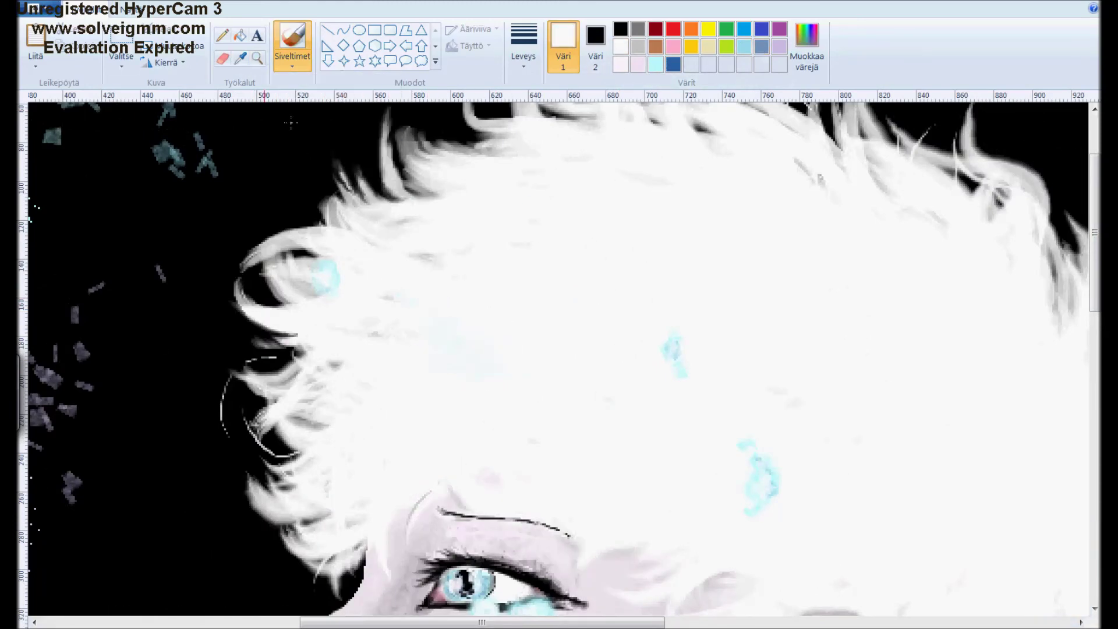
{"action": "scroll", "coordinate": [148, 444], "scroll_direction": "down", "scroll_amount": 3}
{"action": "scroll", "coordinate": [333, 345], "scroll_direction": "up", "scroll_amount": 2}
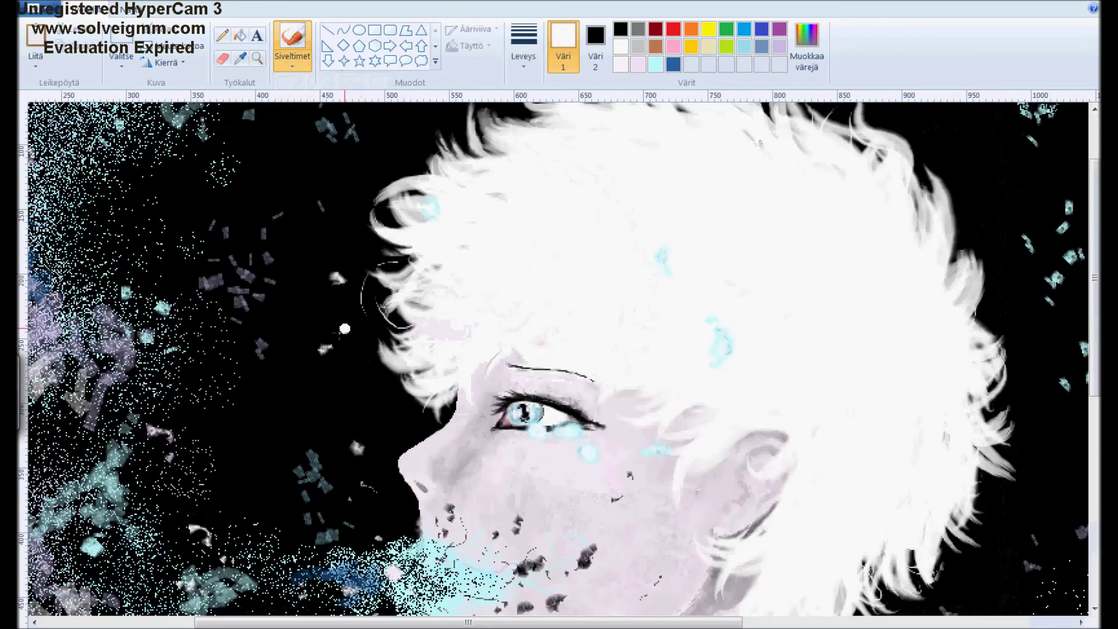
{"action": "scroll", "coordinate": [333, 346], "scroll_direction": "down", "scroll_amount": 2}
{"action": "scroll", "coordinate": [333, 345], "scroll_direction": "up", "scroll_amount": 1}
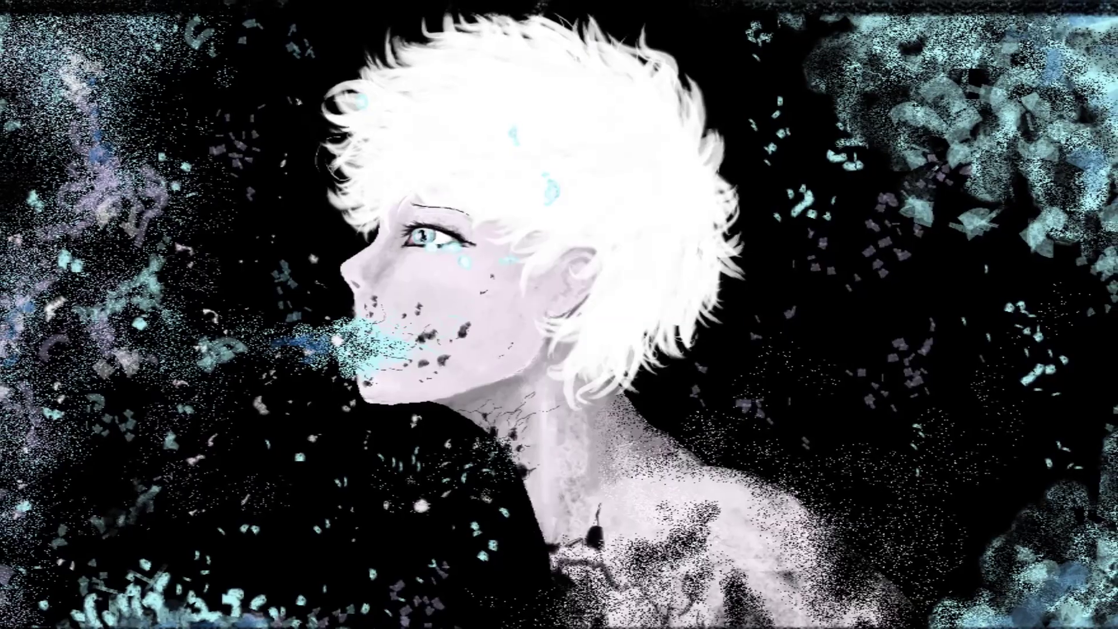